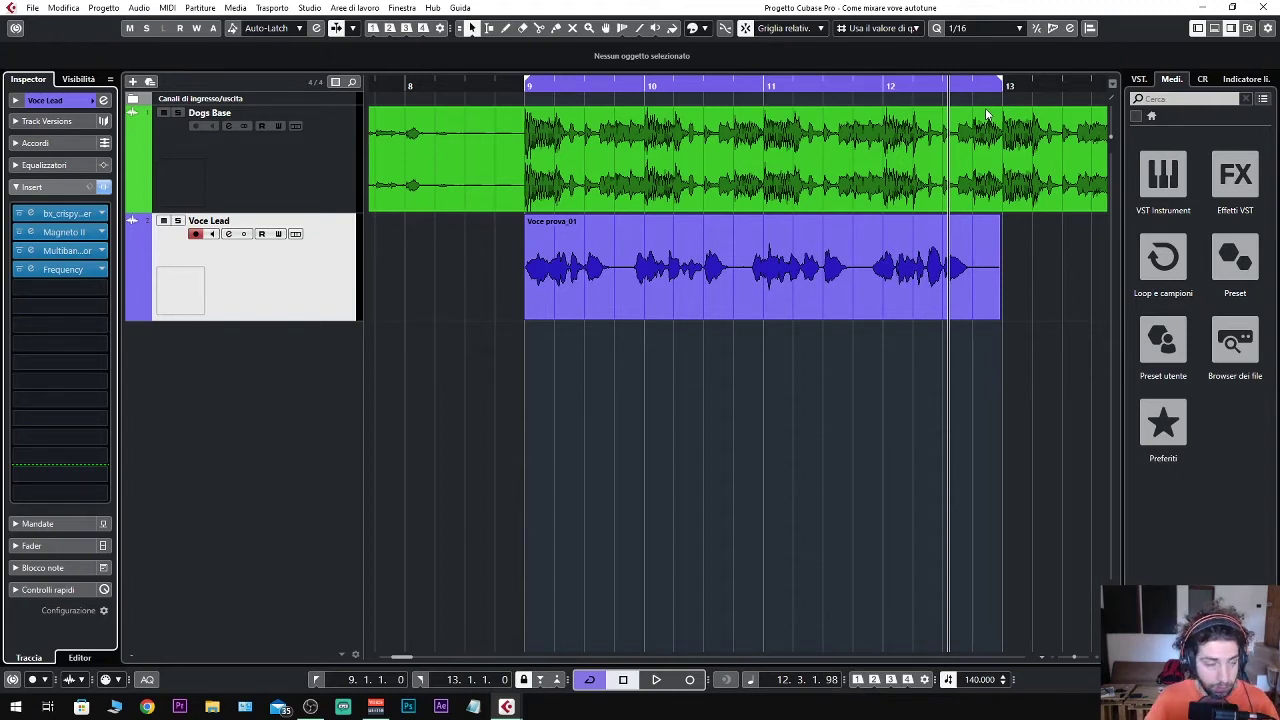
Bypass the Magneto II, MultibandCompressor and Frequency inserts on the Voce Lead track and play the bars 9–13 loop
click(19, 231)
click(19, 250)
click(19, 269)
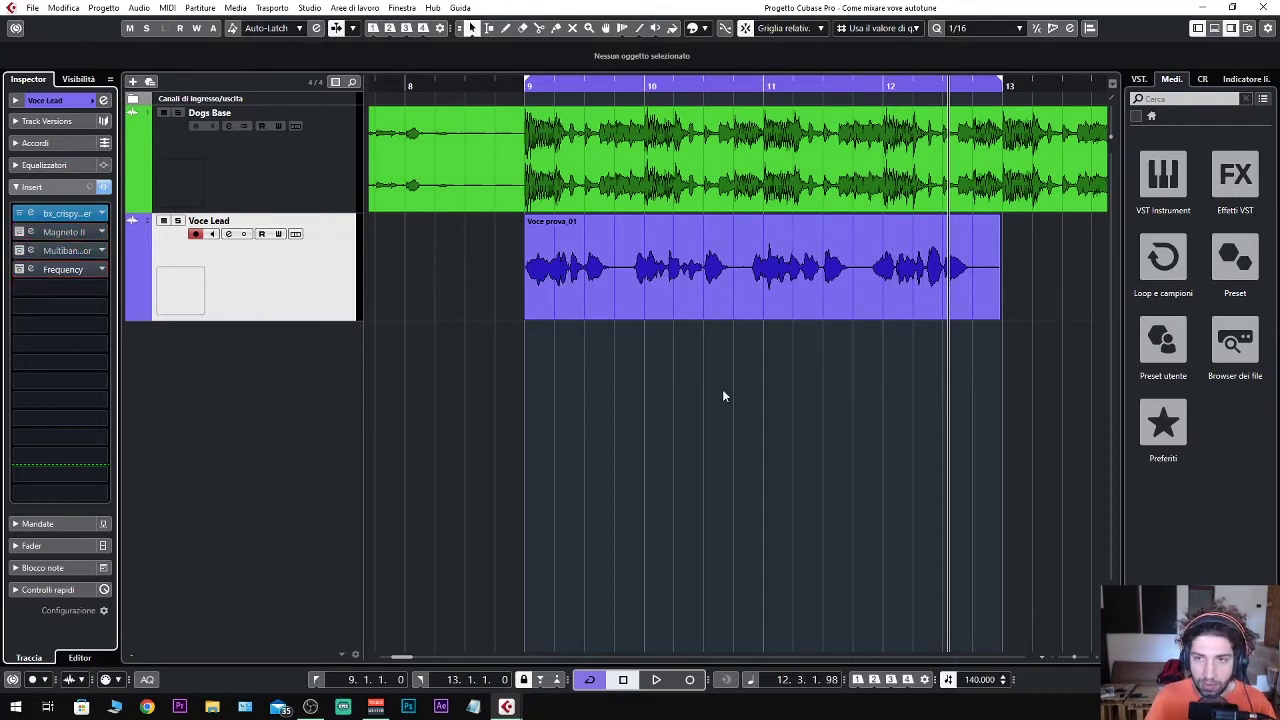
key(space)
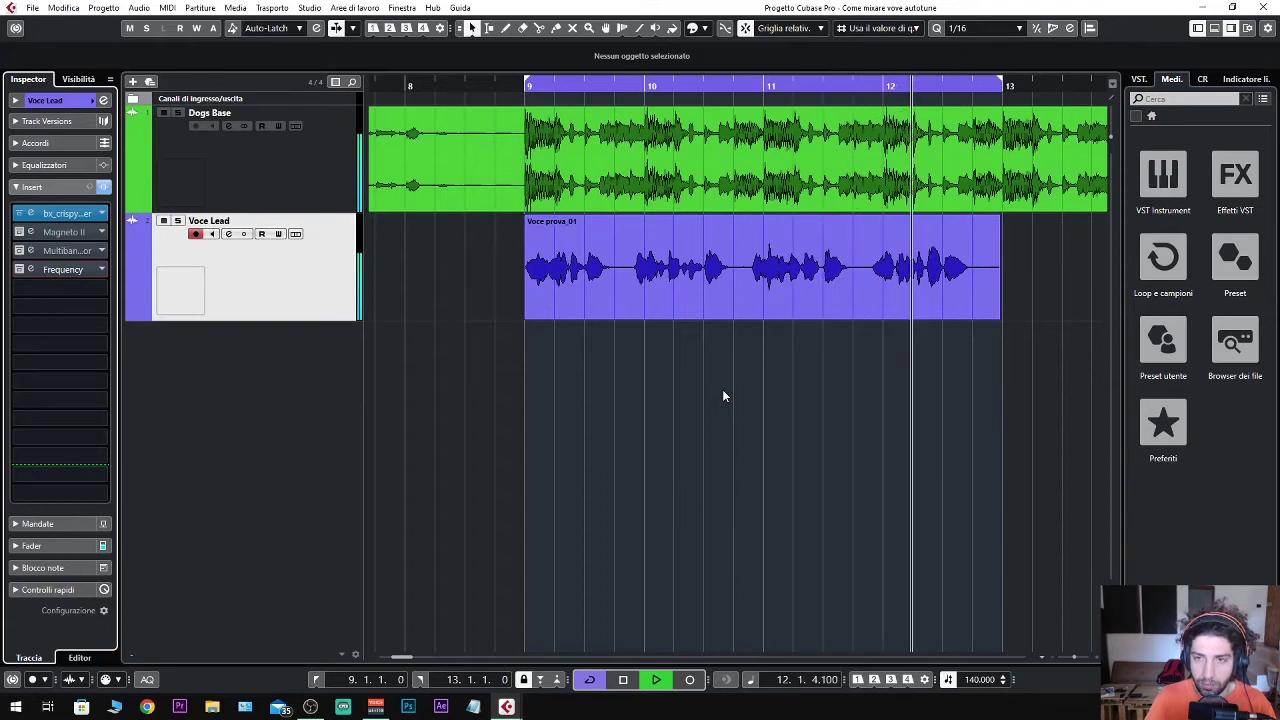
key(space)
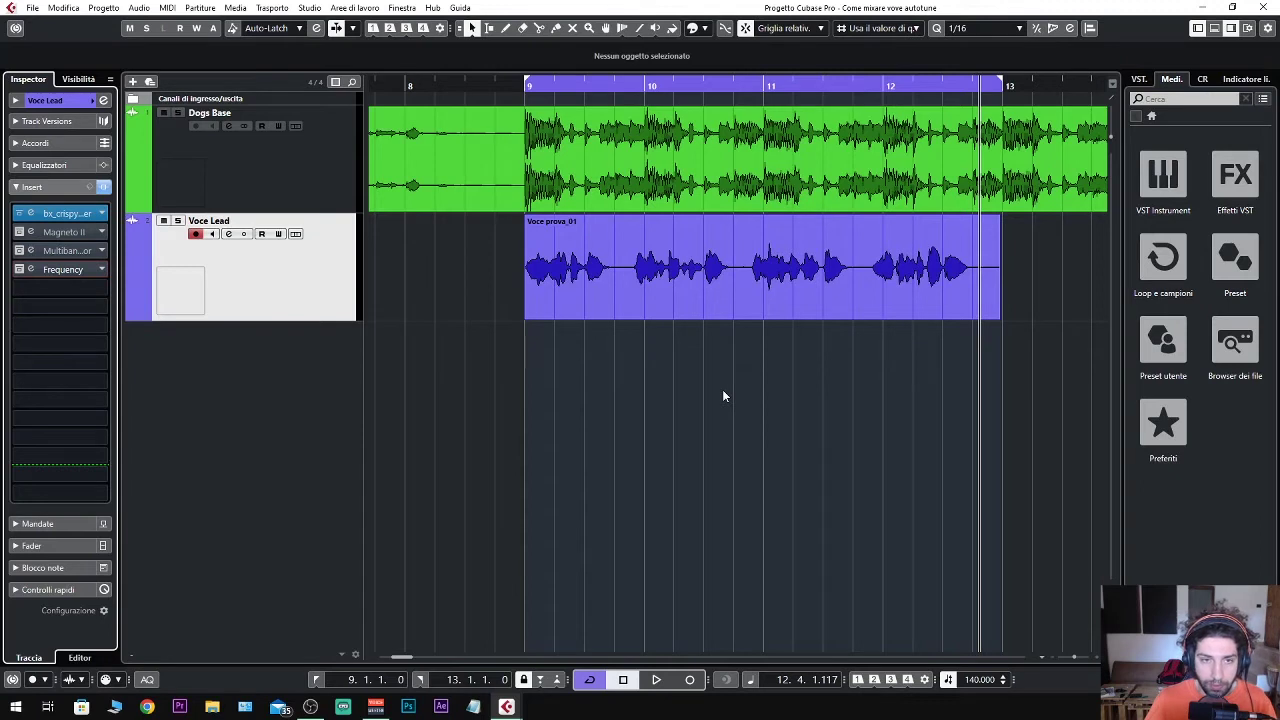
Reactivate the Magneto II insert on Voce Lead with its window open and play the loop to hear the saturation
click(61, 232)
click(19, 232)
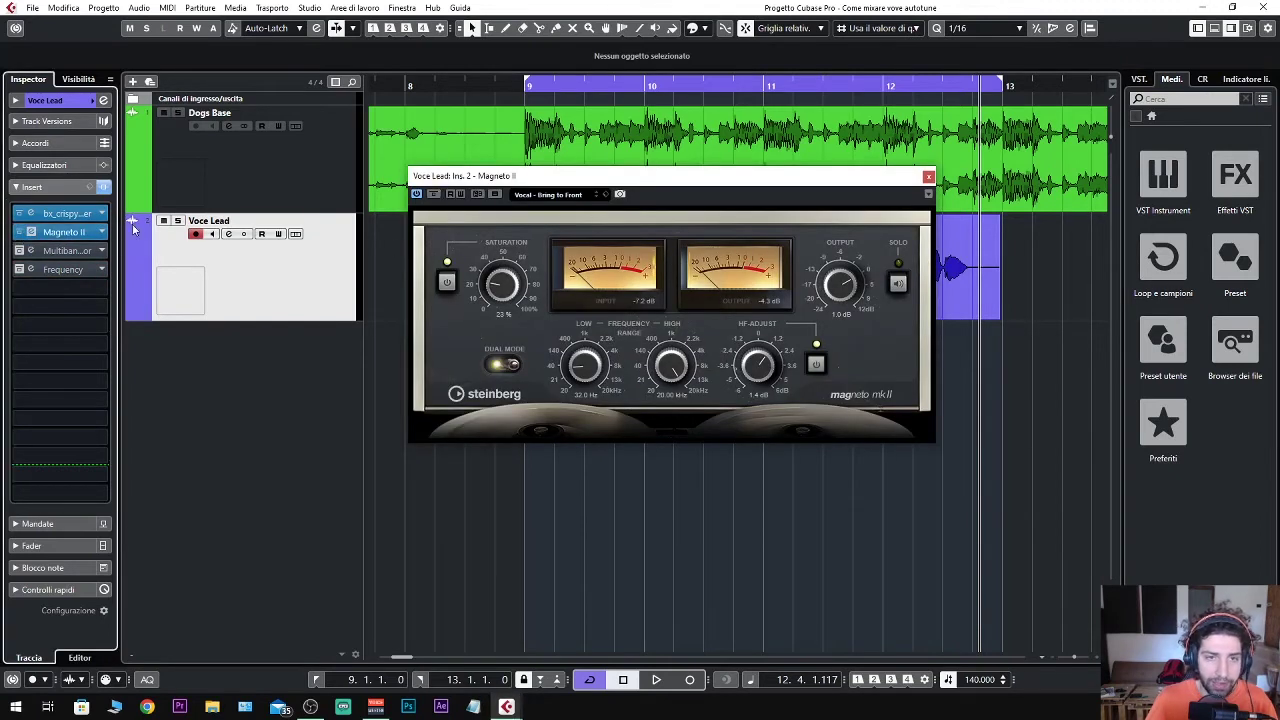
drag(583, 186, 700, 167)
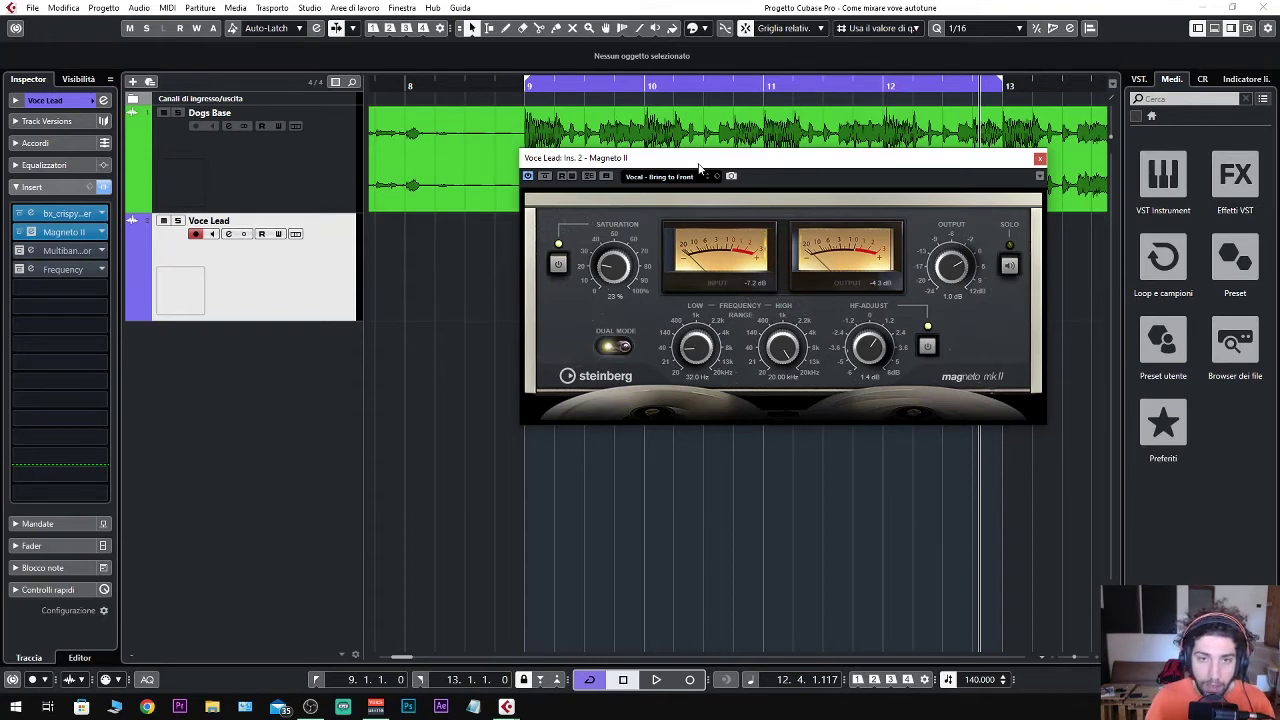
key(space)
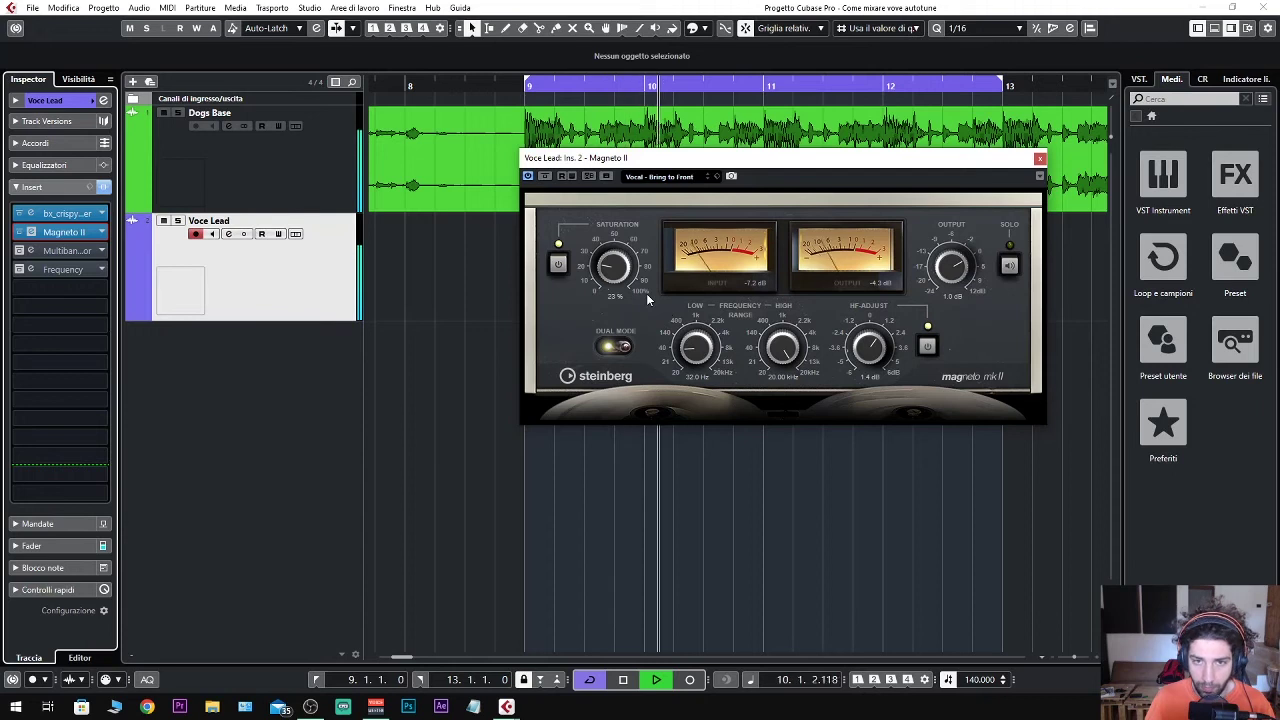
key(space)
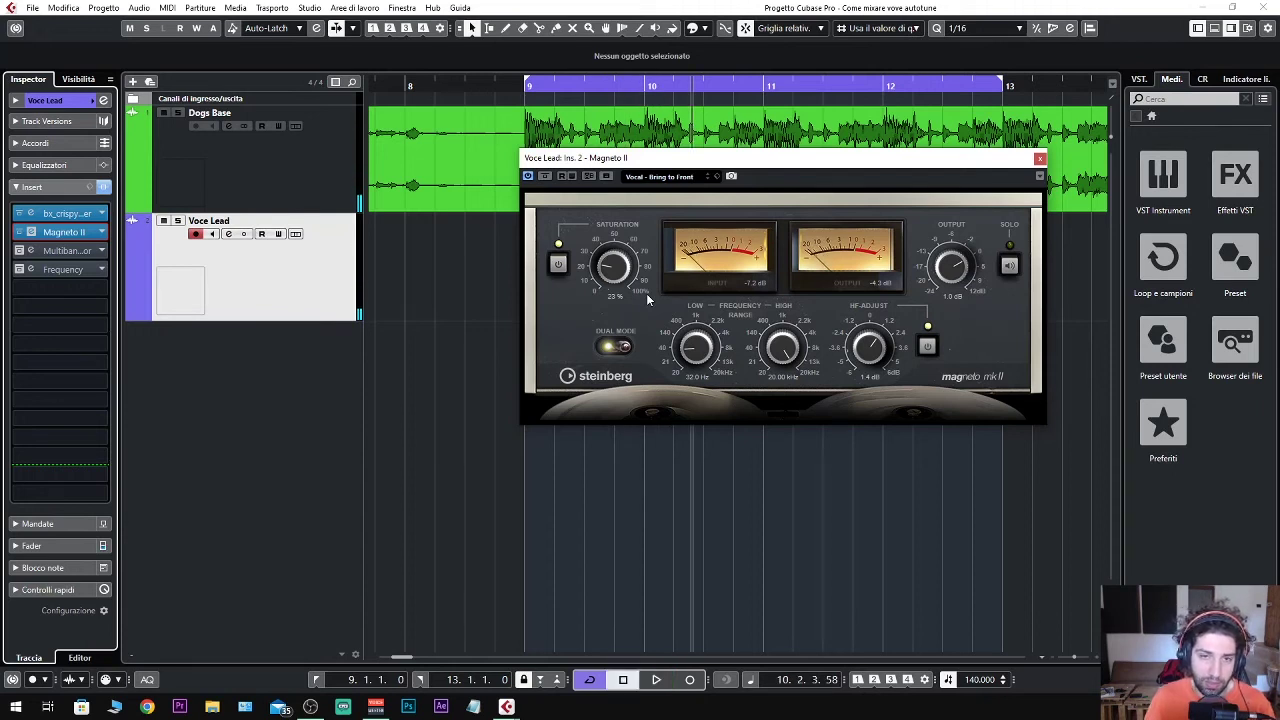
Raise the Magneto II saturation to 100% and play the loop to hear the exaggerated effect
click(630, 286)
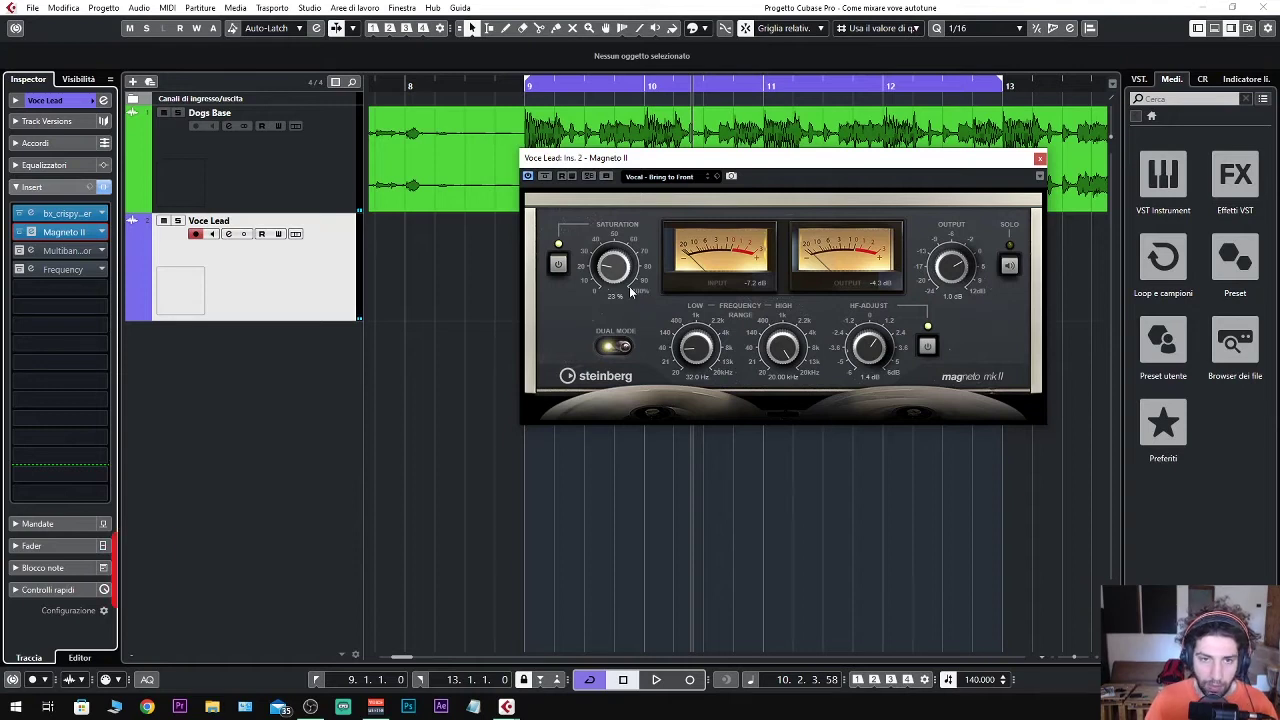
key(space)
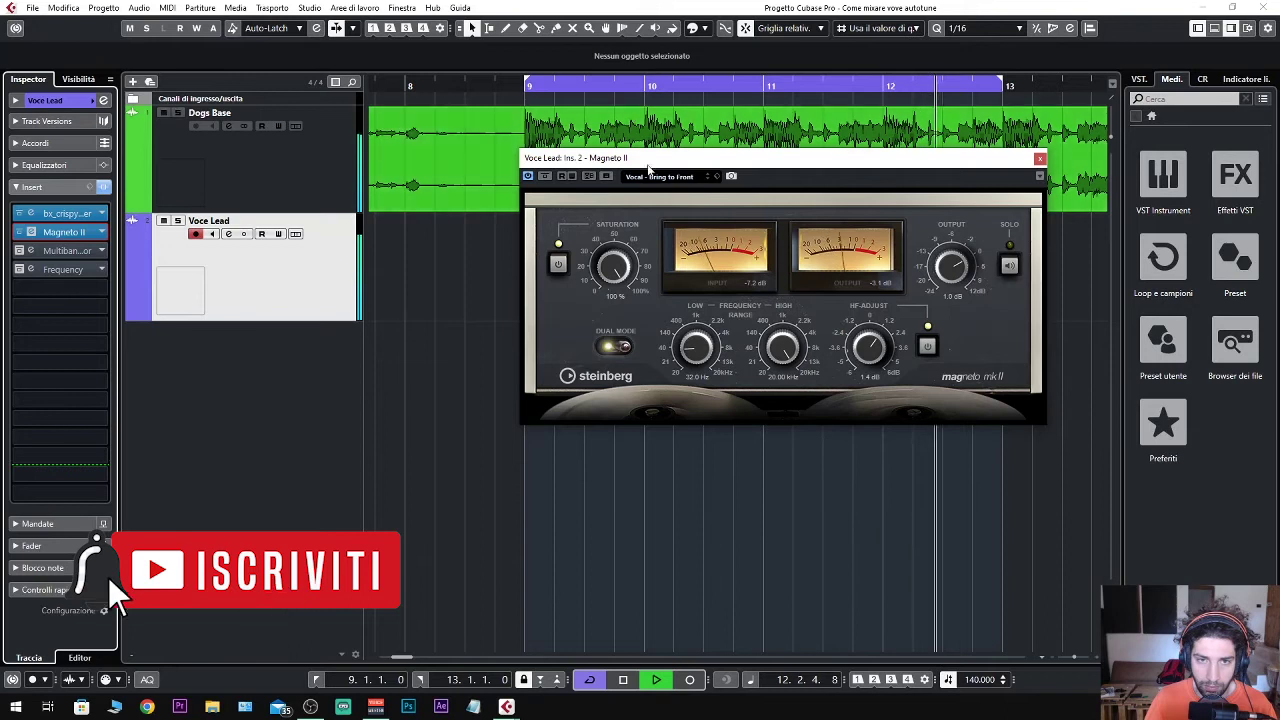
key(space)
Set the Magneto II saturation to 23%, play the loop briefly and close the plug-in window
drag(615, 268, 601, 374)
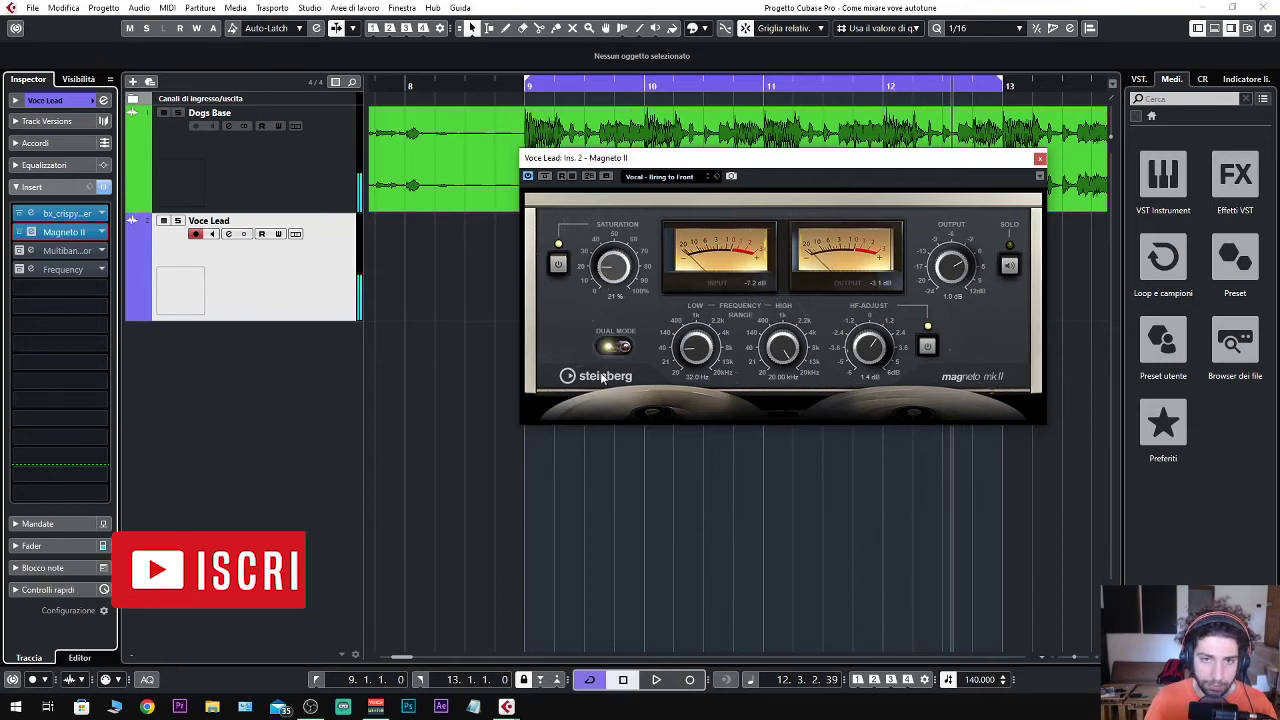
click(614, 296)
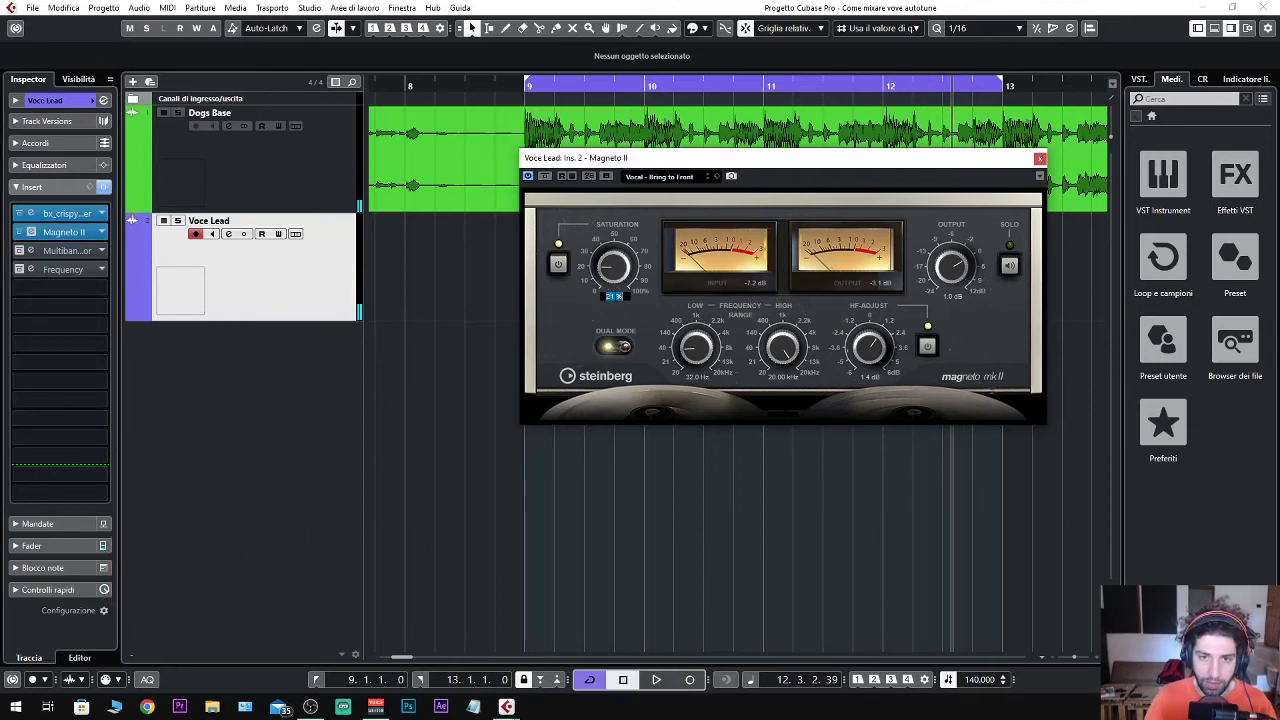
text(25)
key(Return)
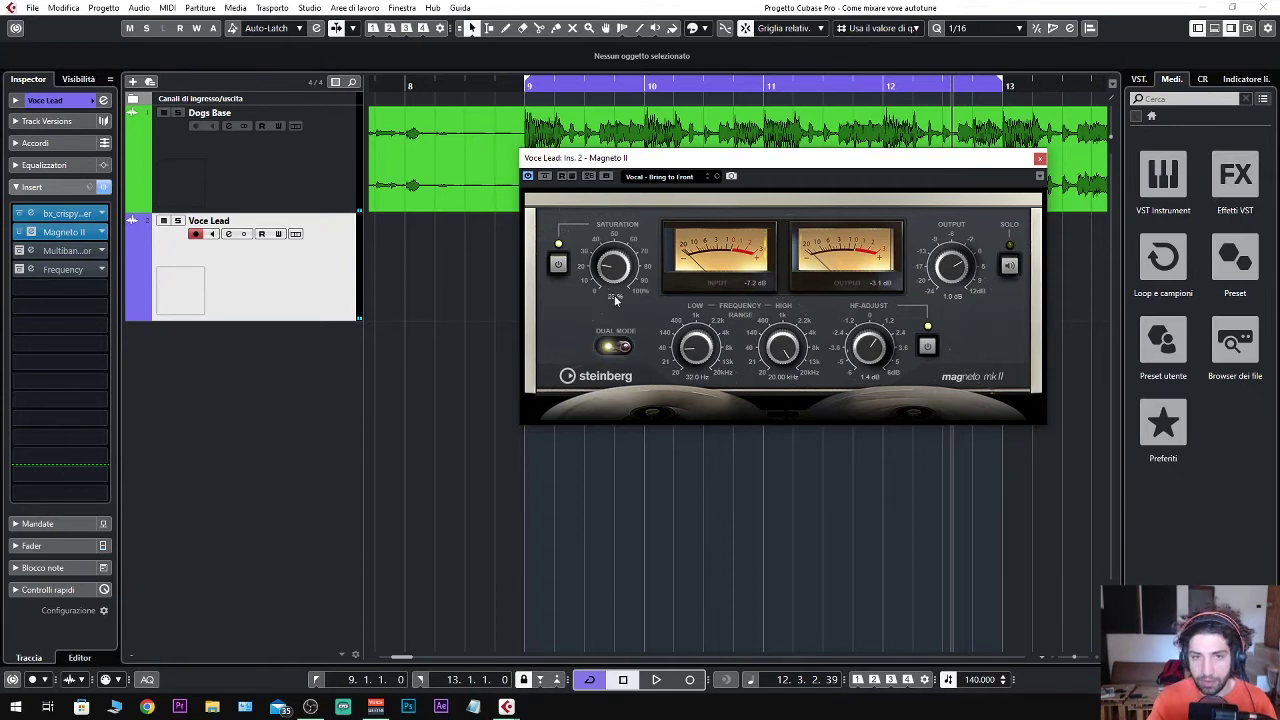
key(space)
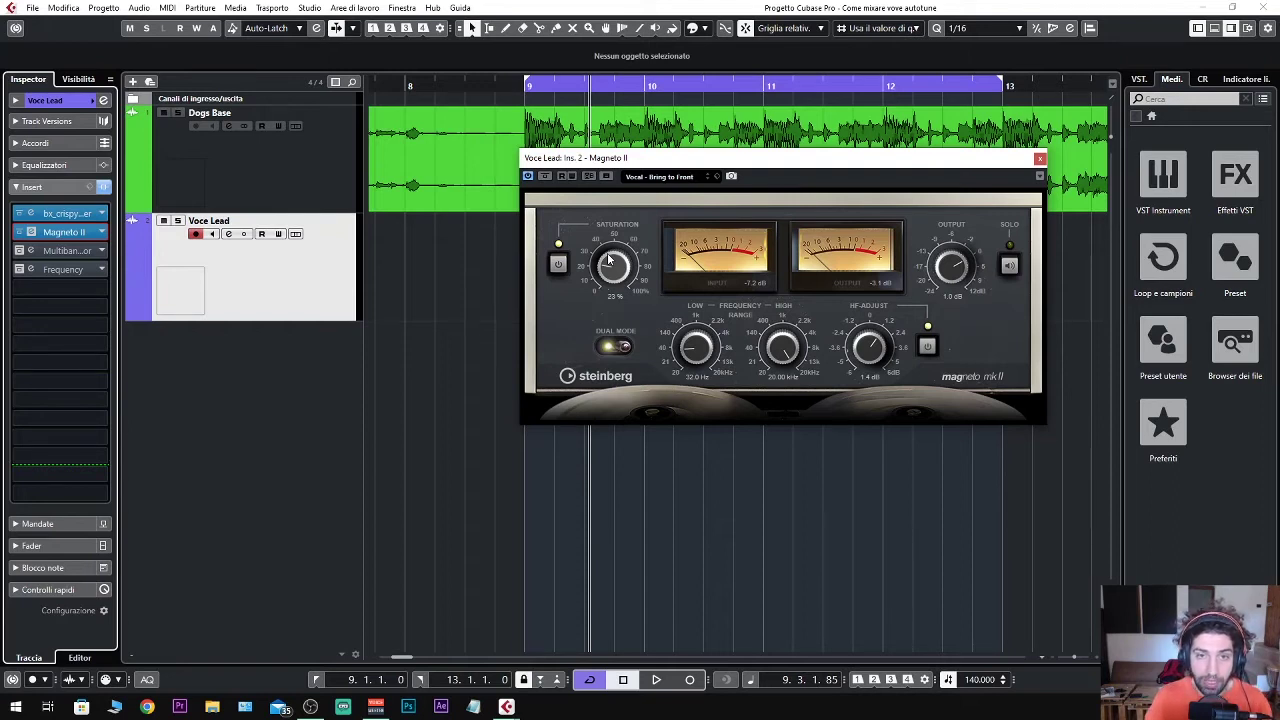
click(1040, 159)
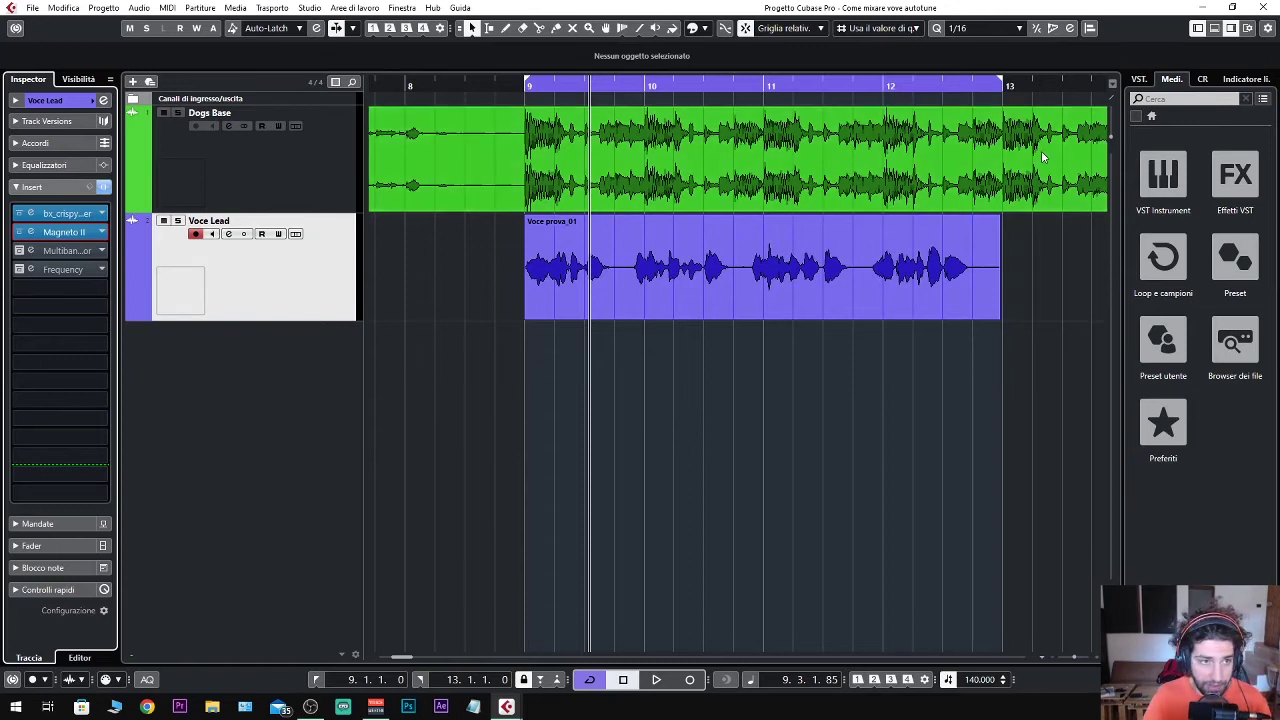
Reactivate the MultibandCompressor on Voce Lead with its window open and play the loop in short passes to check each band's compression
click(30, 250)
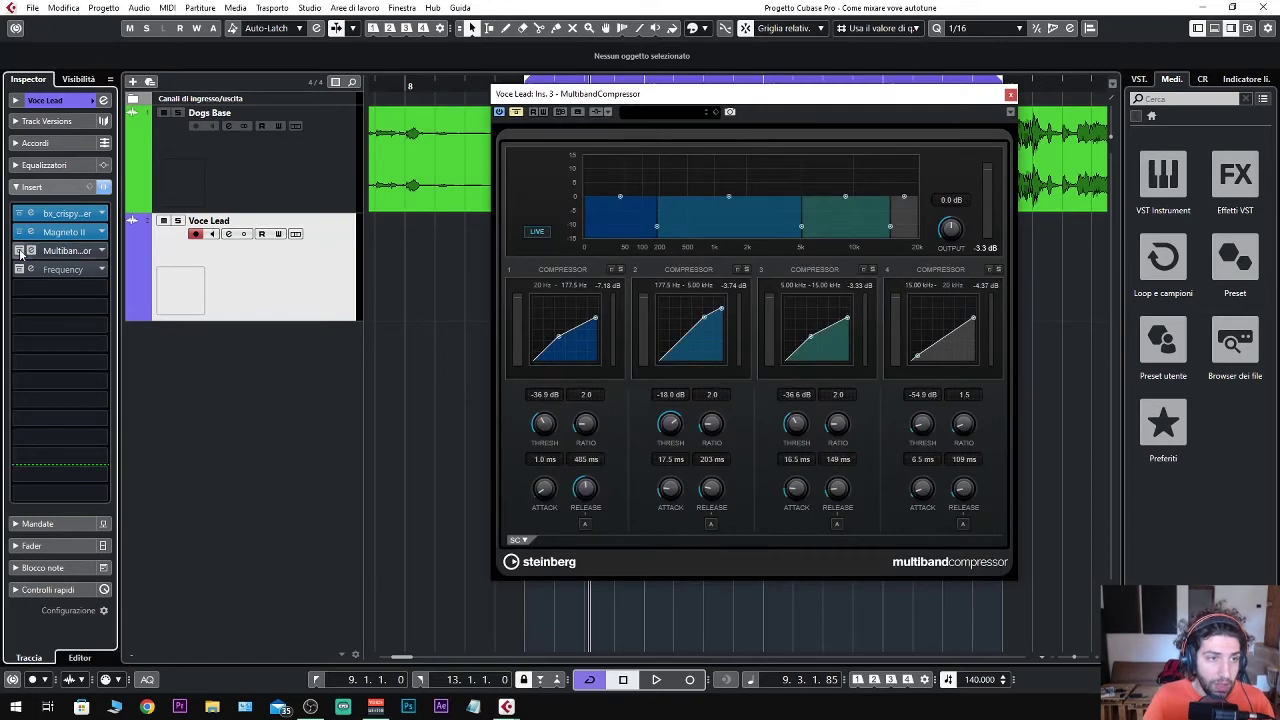
drag(766, 94, 753, 125)
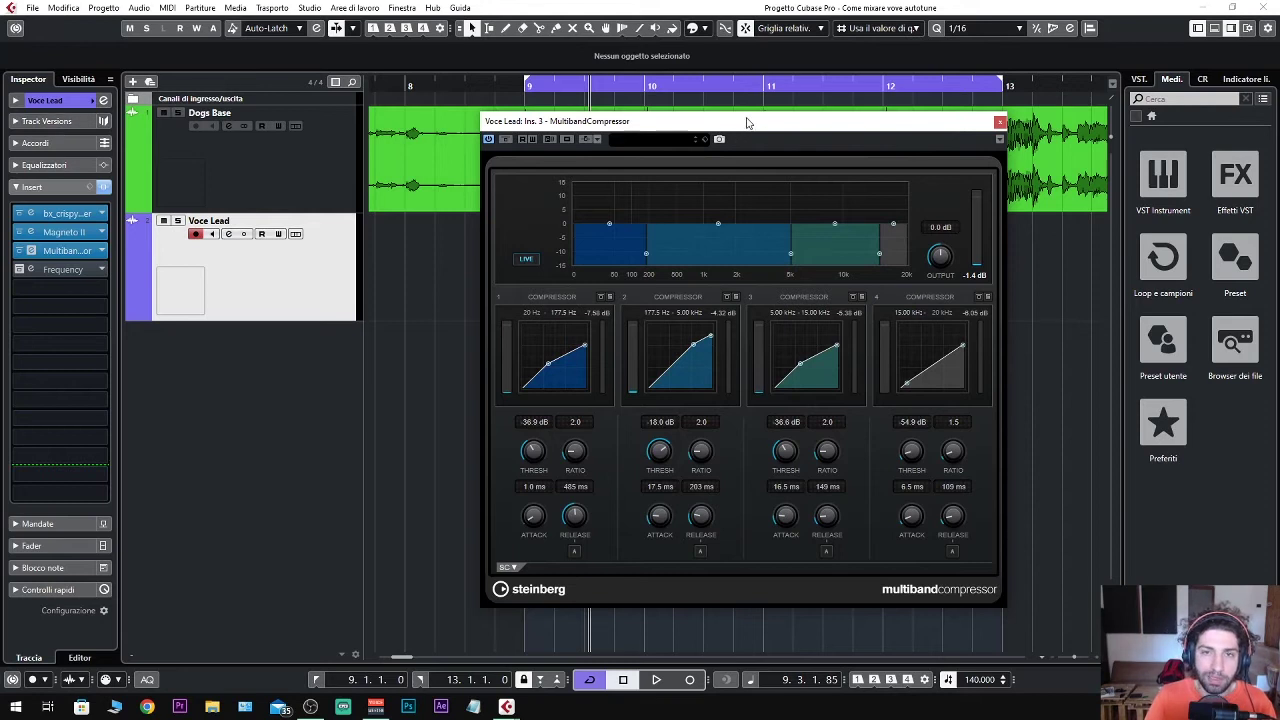
drag(750, 121, 797, 113)
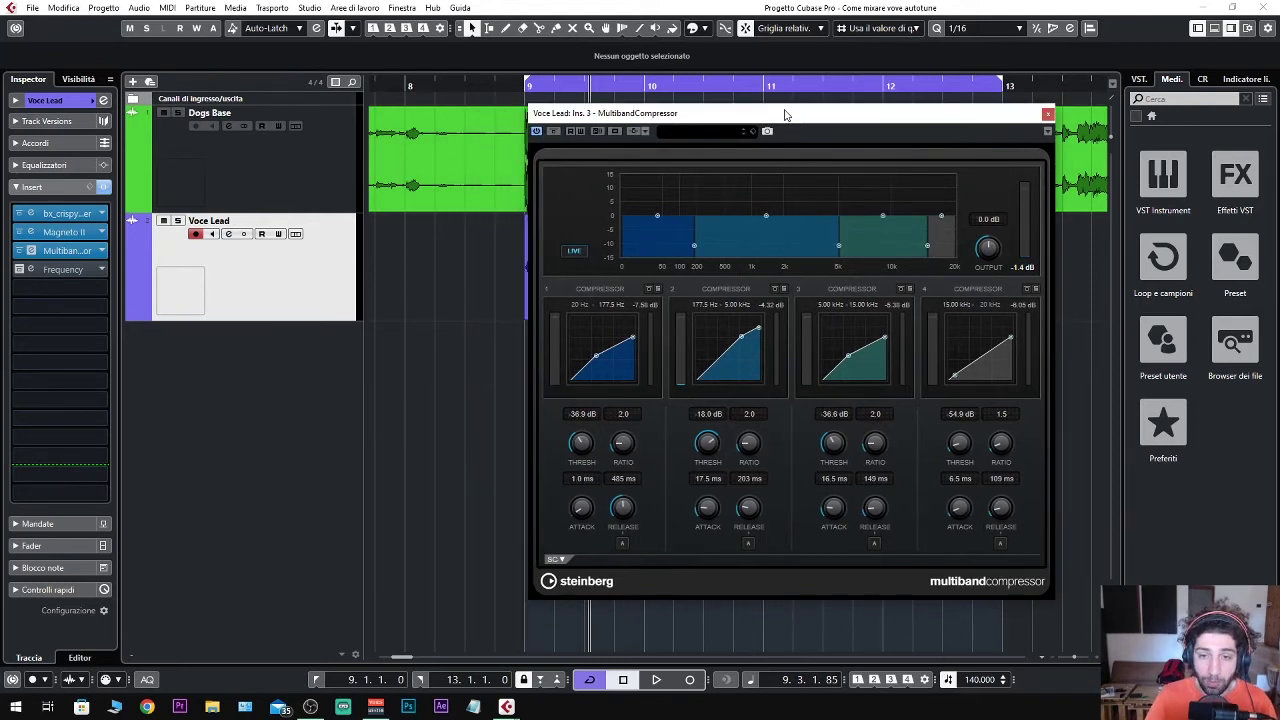
key(space)
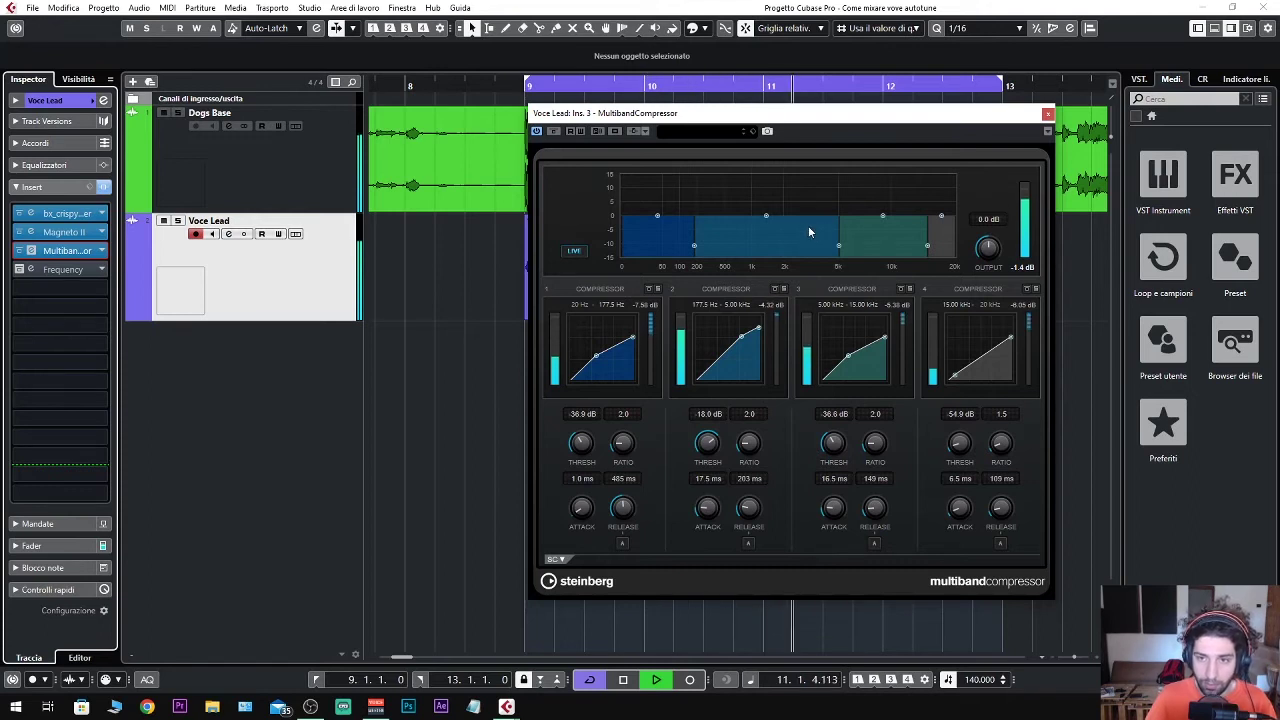
key(space)
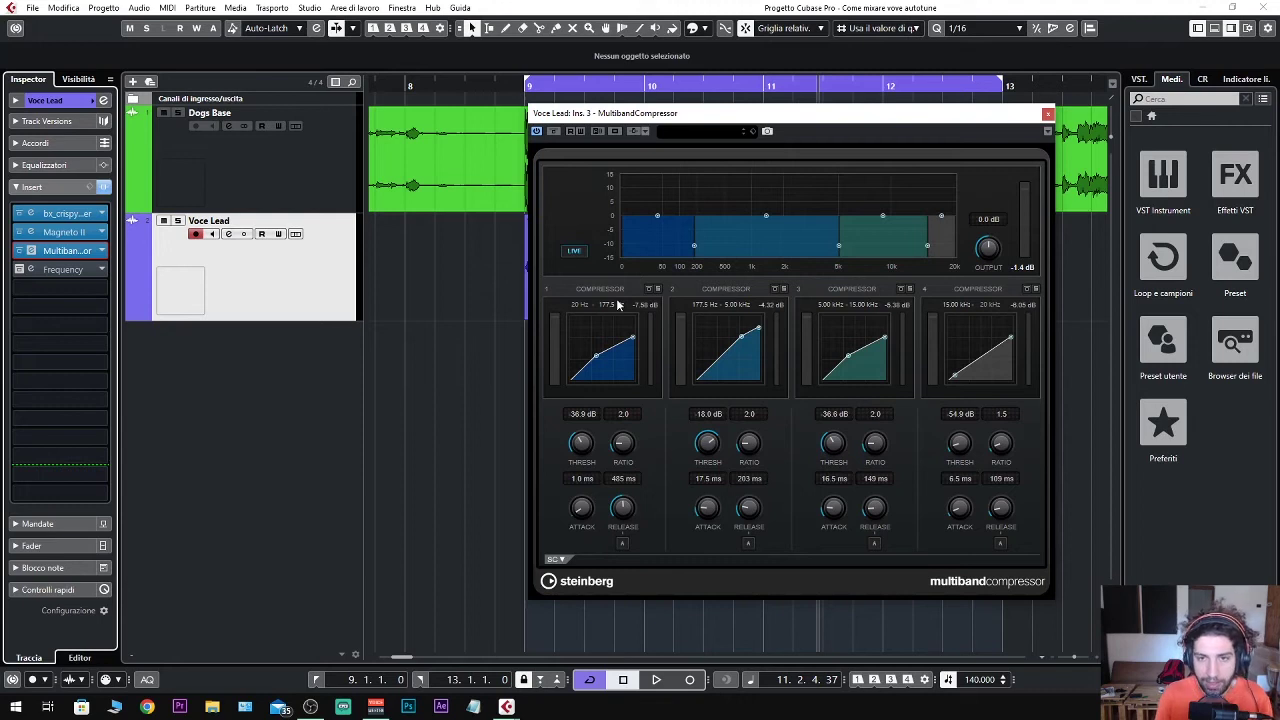
key(space)
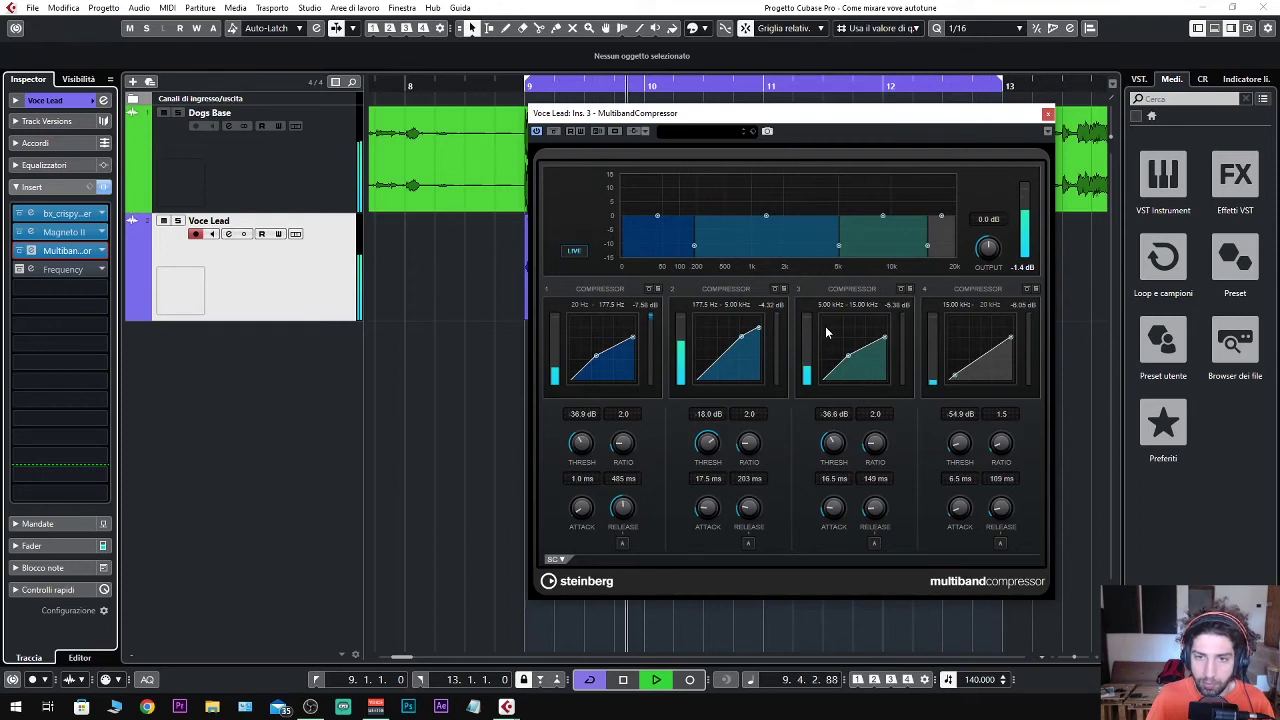
key(space)
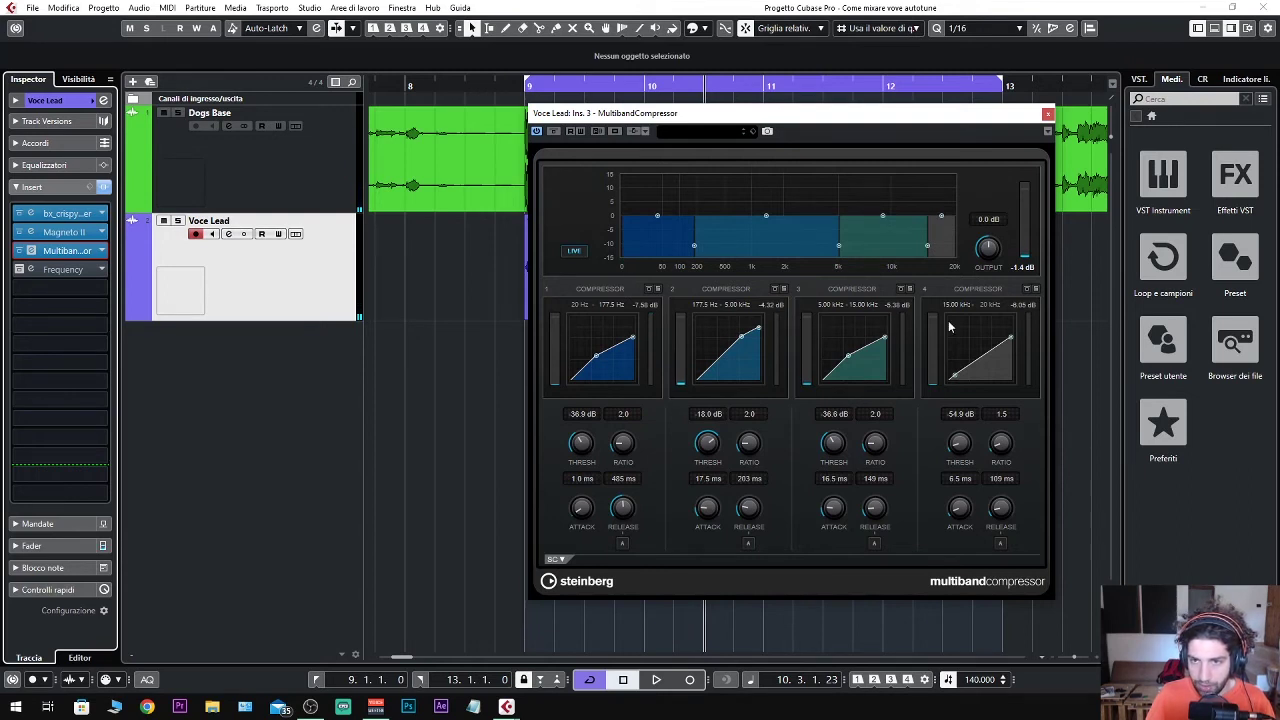
key(space)
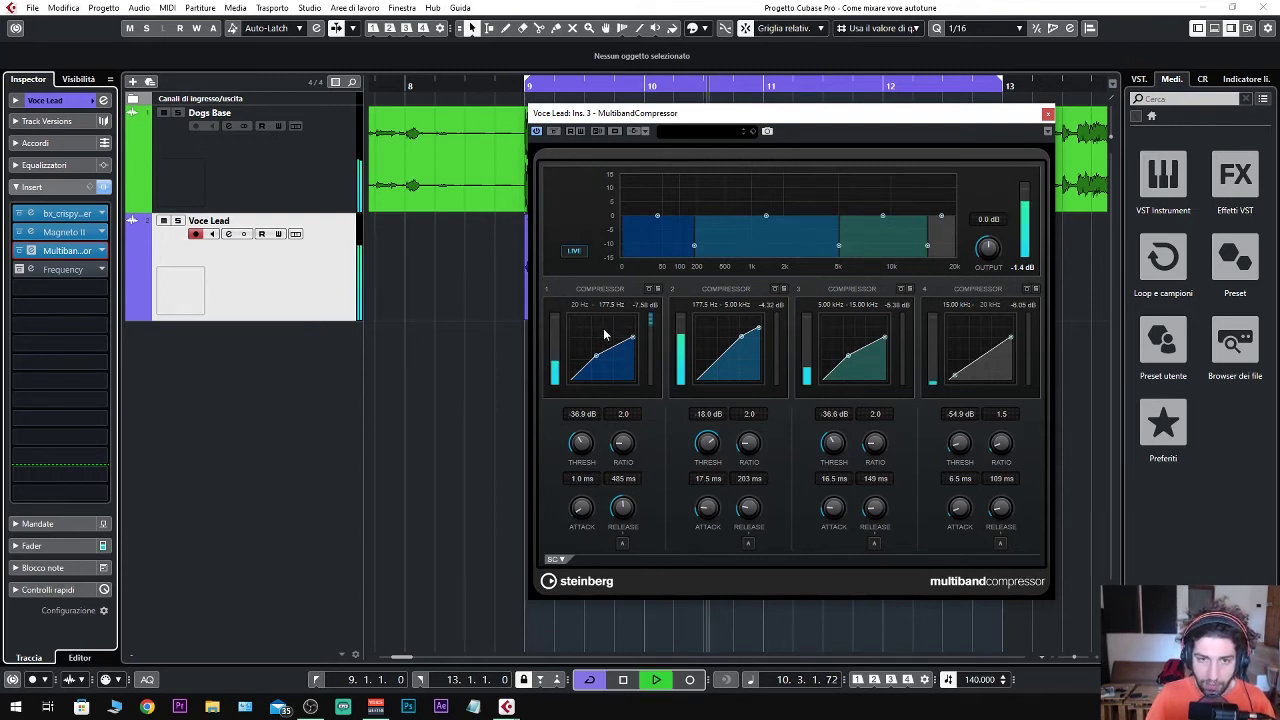
key(space)
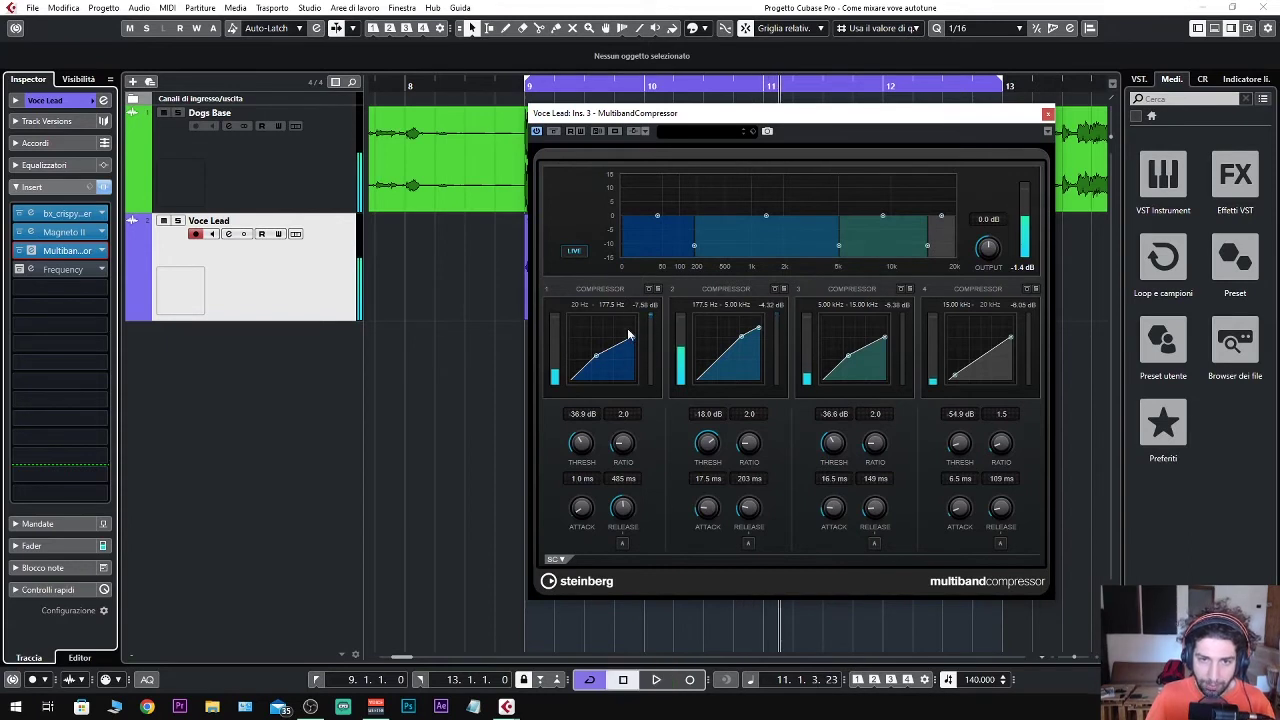
Solo the compressor's first band, mute the Dogs Base track and listen to the vocal alone
click(658, 289)
key(space)
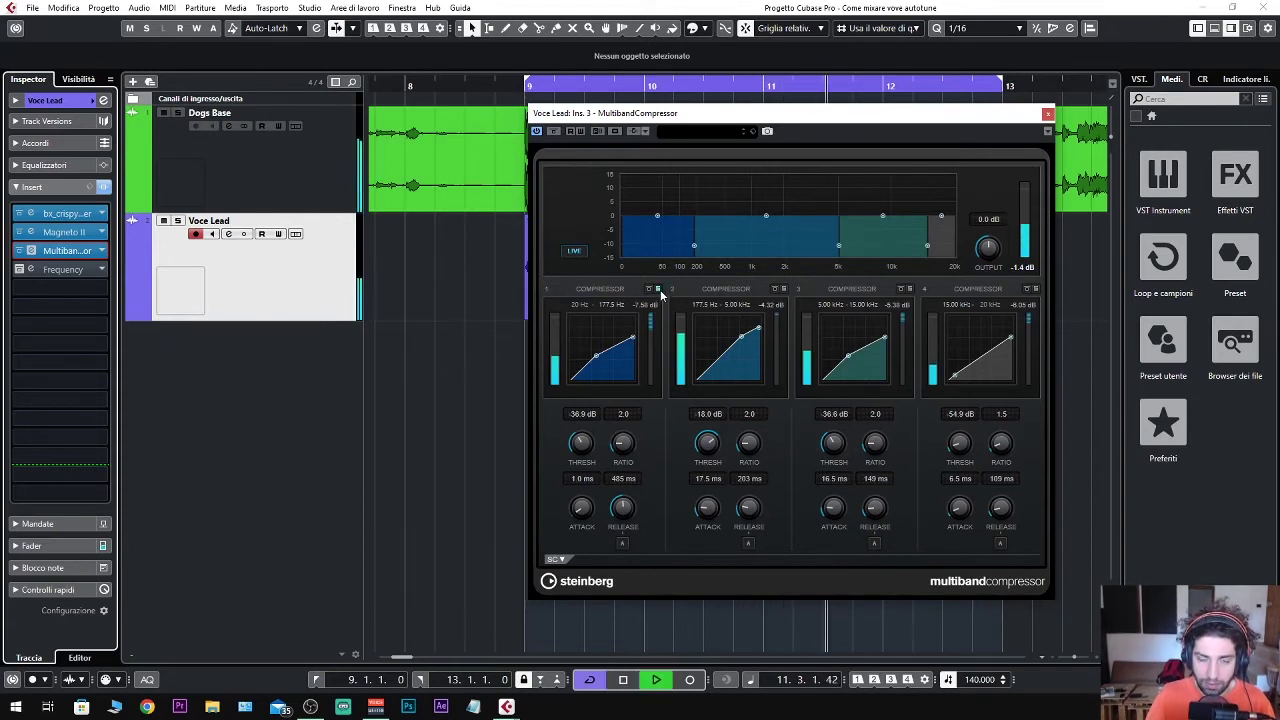
click(164, 113)
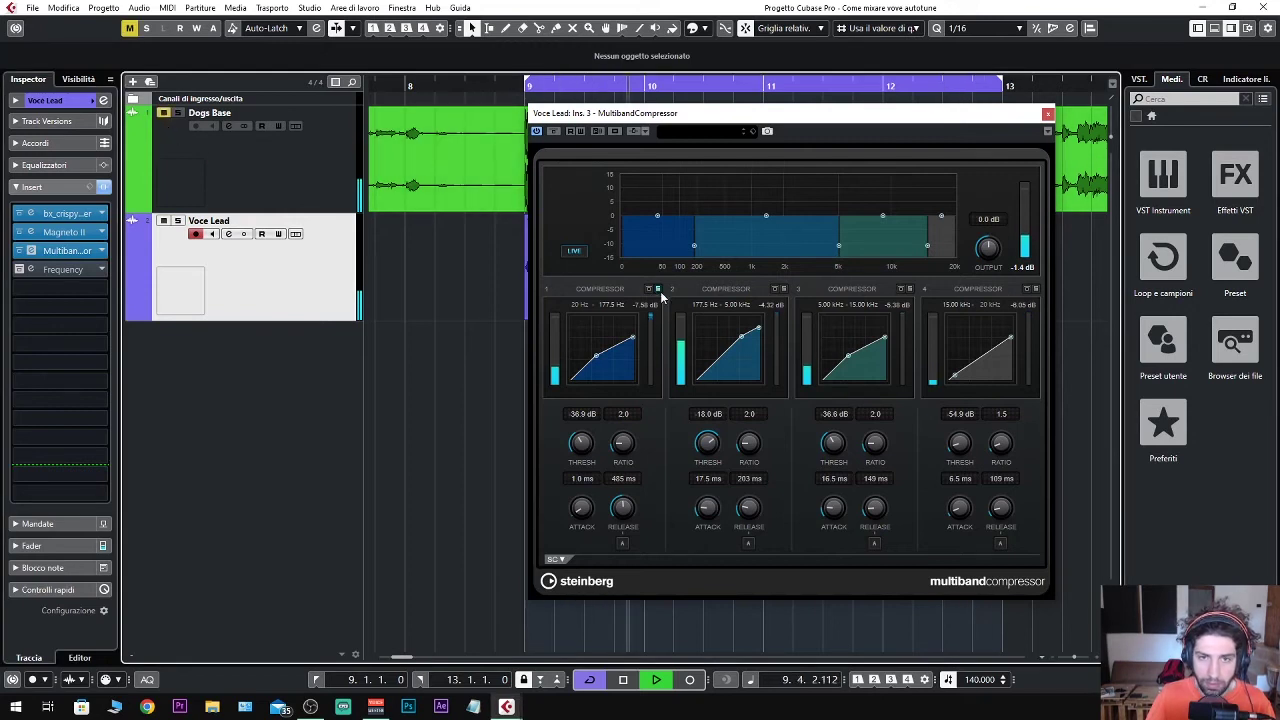
key(space)
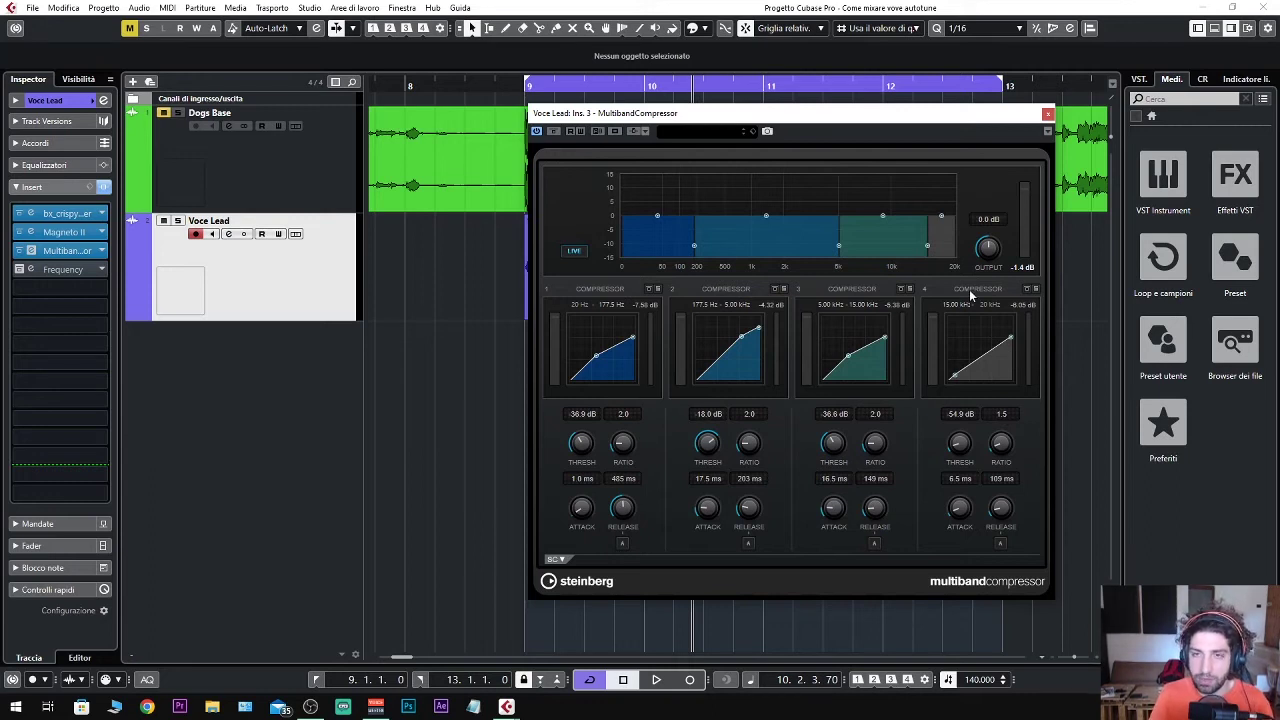
Compare the solo vocal with the MultibandCompressor bypassed and active during playback, and close the compressor window with it active
key(space)
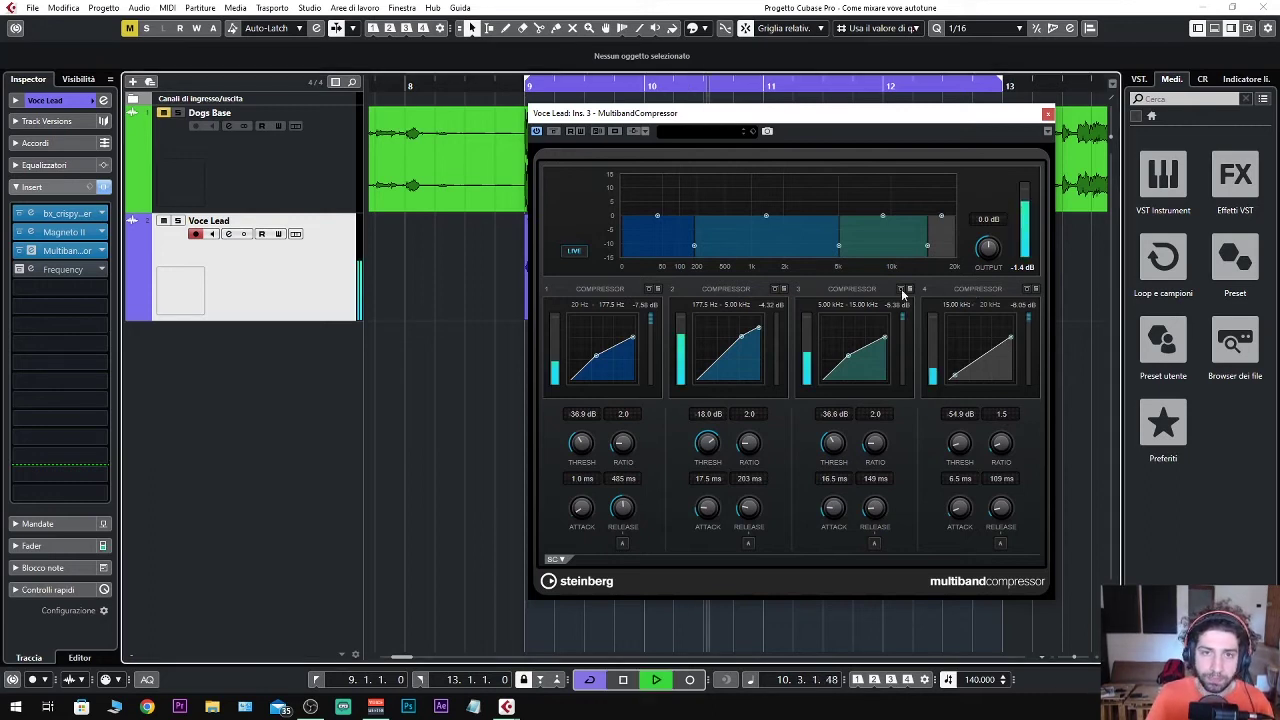
click(555, 132)
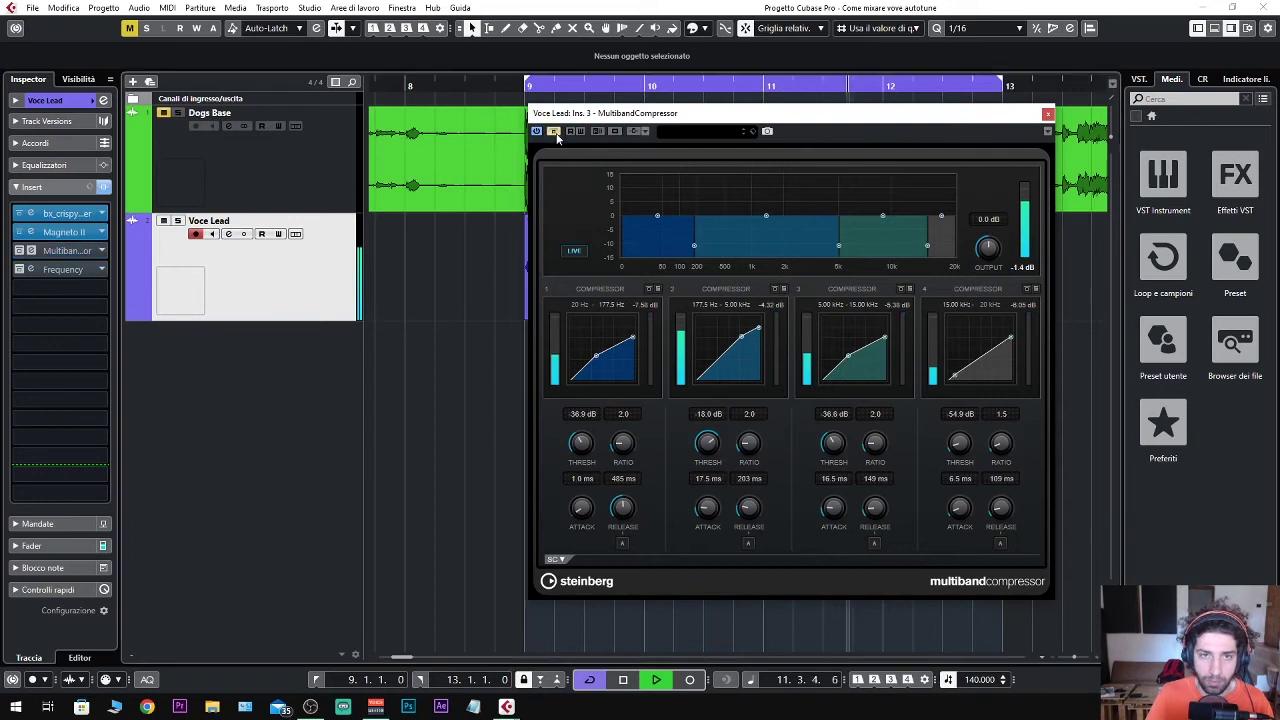
key(space)
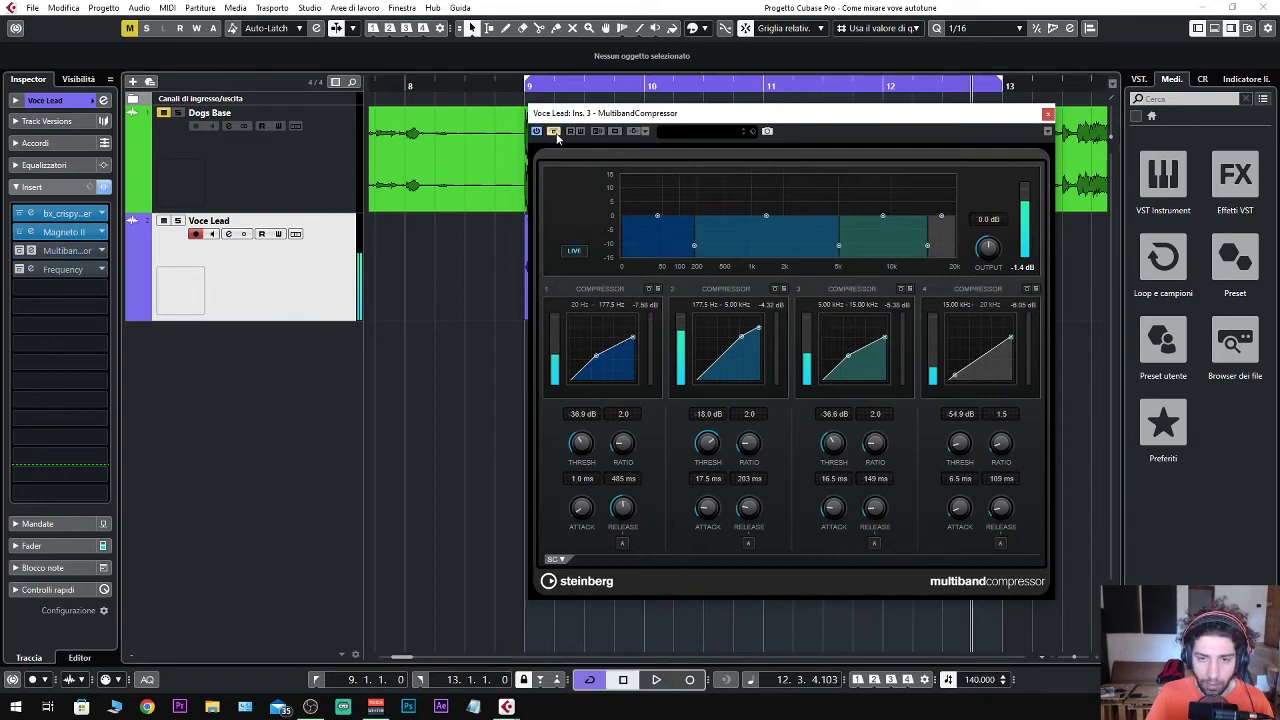
key(space)
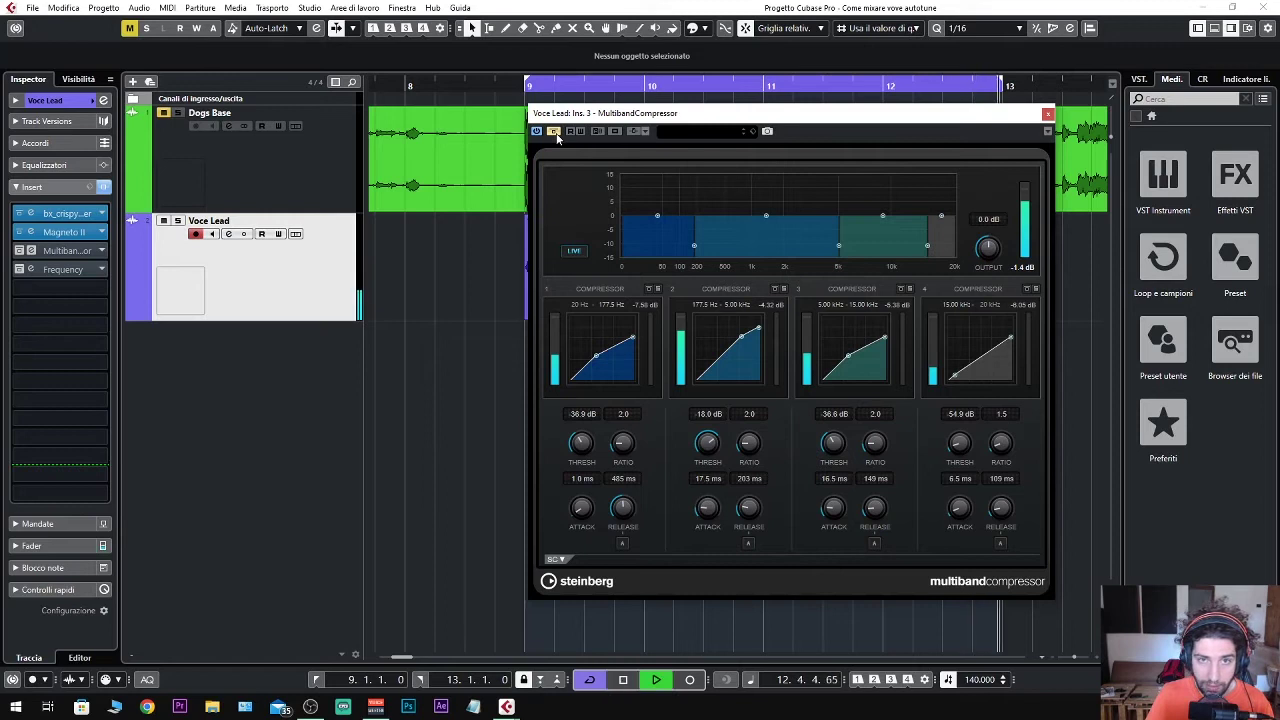
click(557, 136)
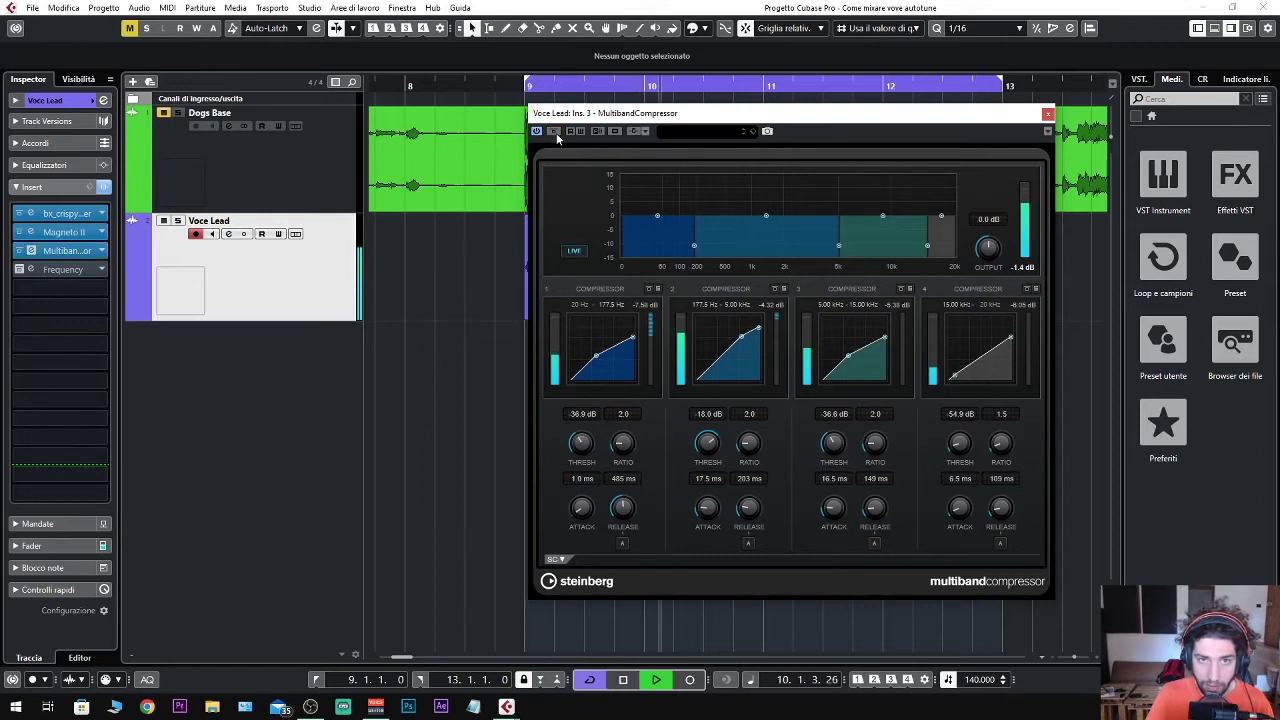
key(space)
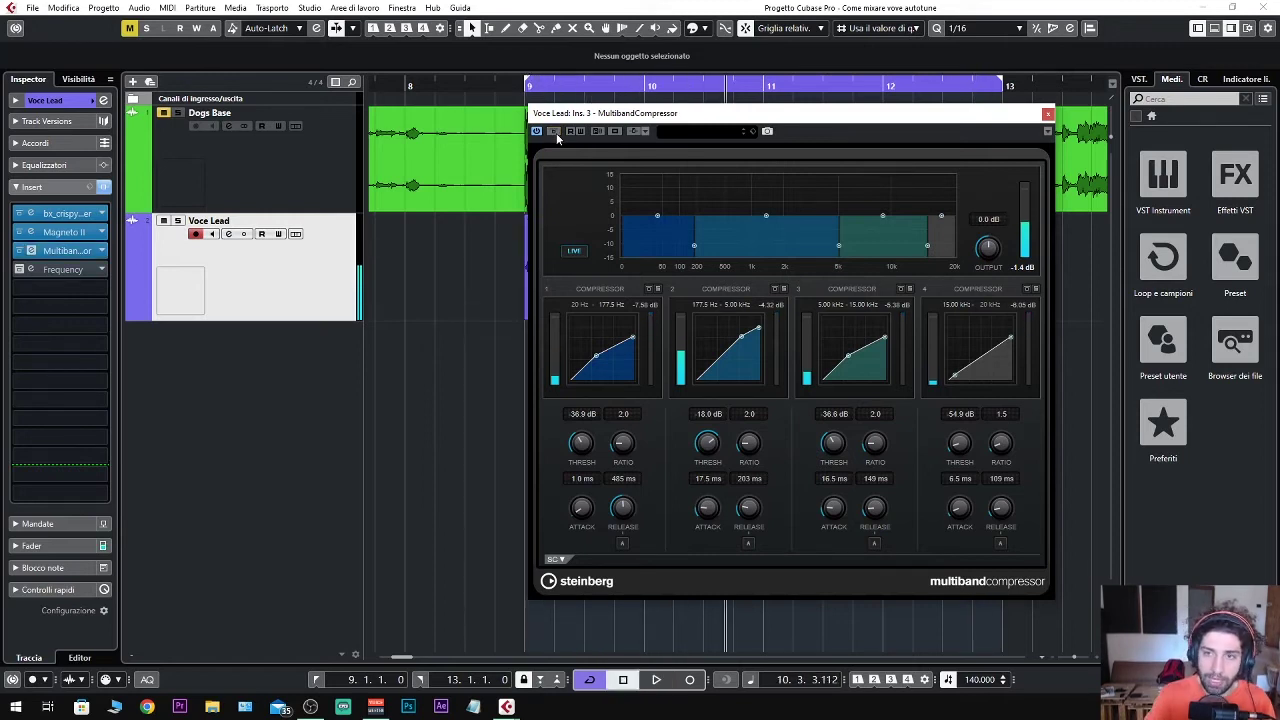
click(1047, 113)
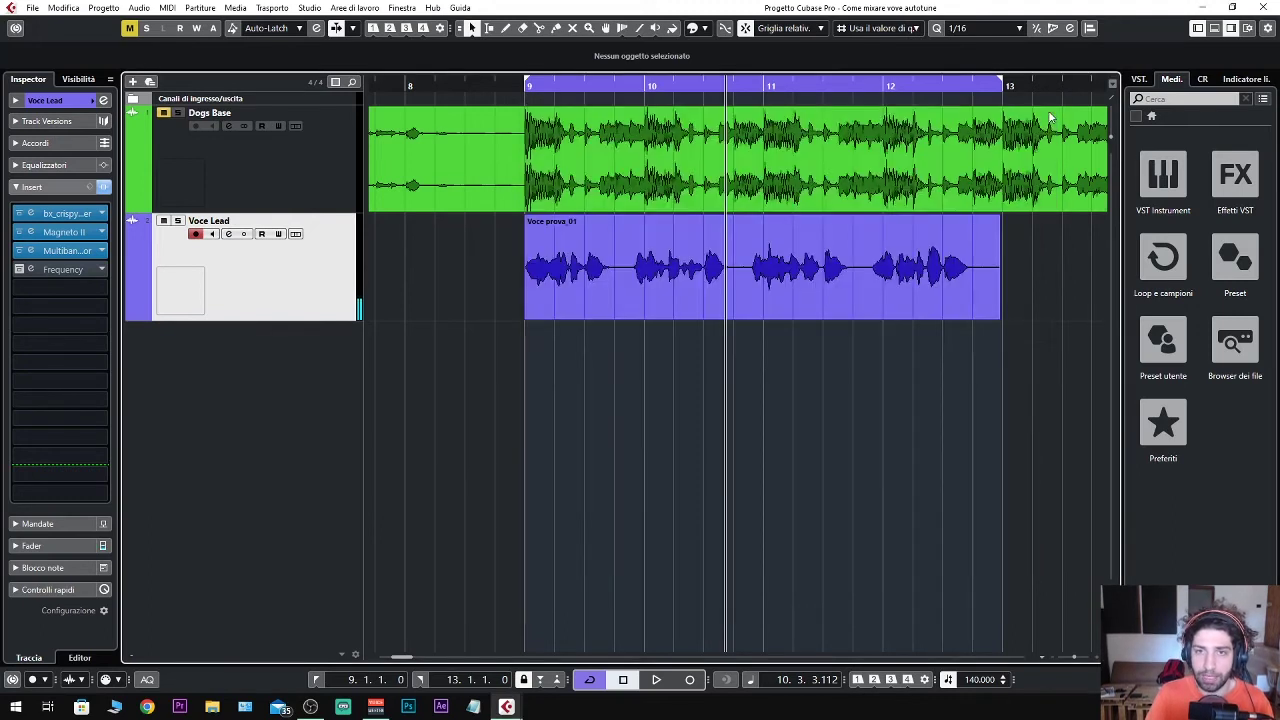
Reactivate the Frequency equalizer insert on Voce Lead with its window open over the arrangement
click(69, 268)
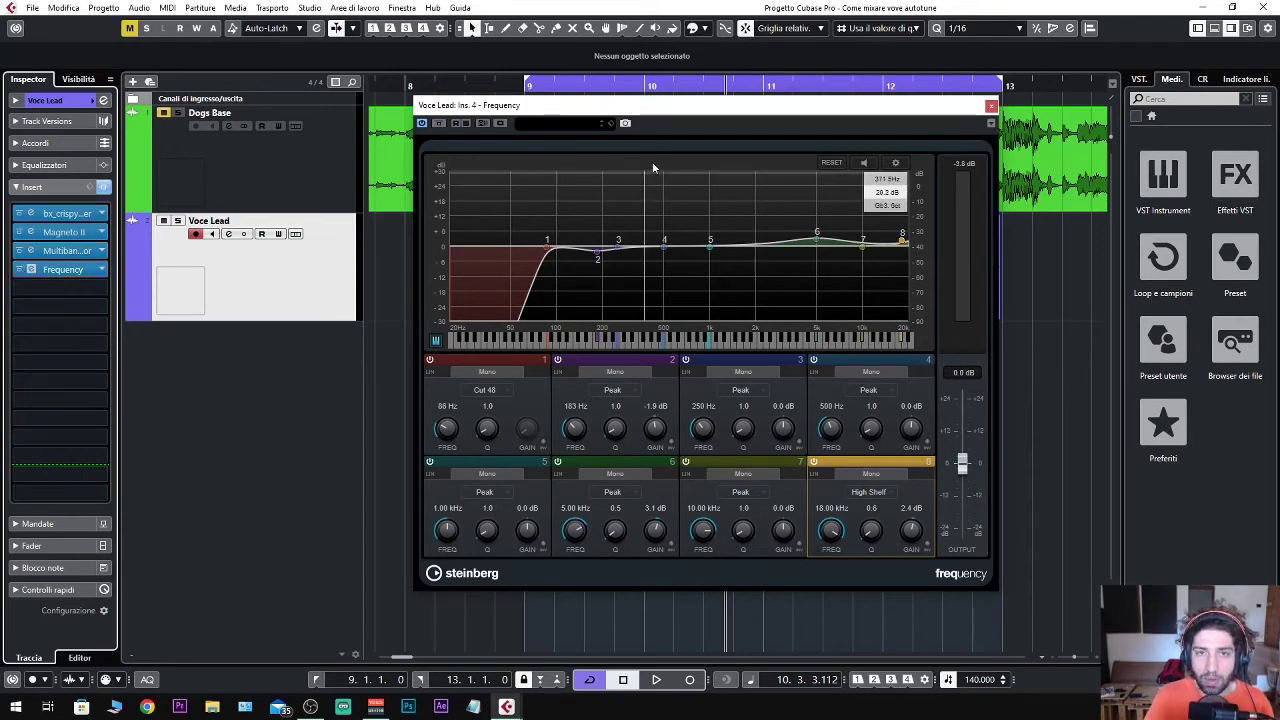
drag(684, 107, 688, 137)
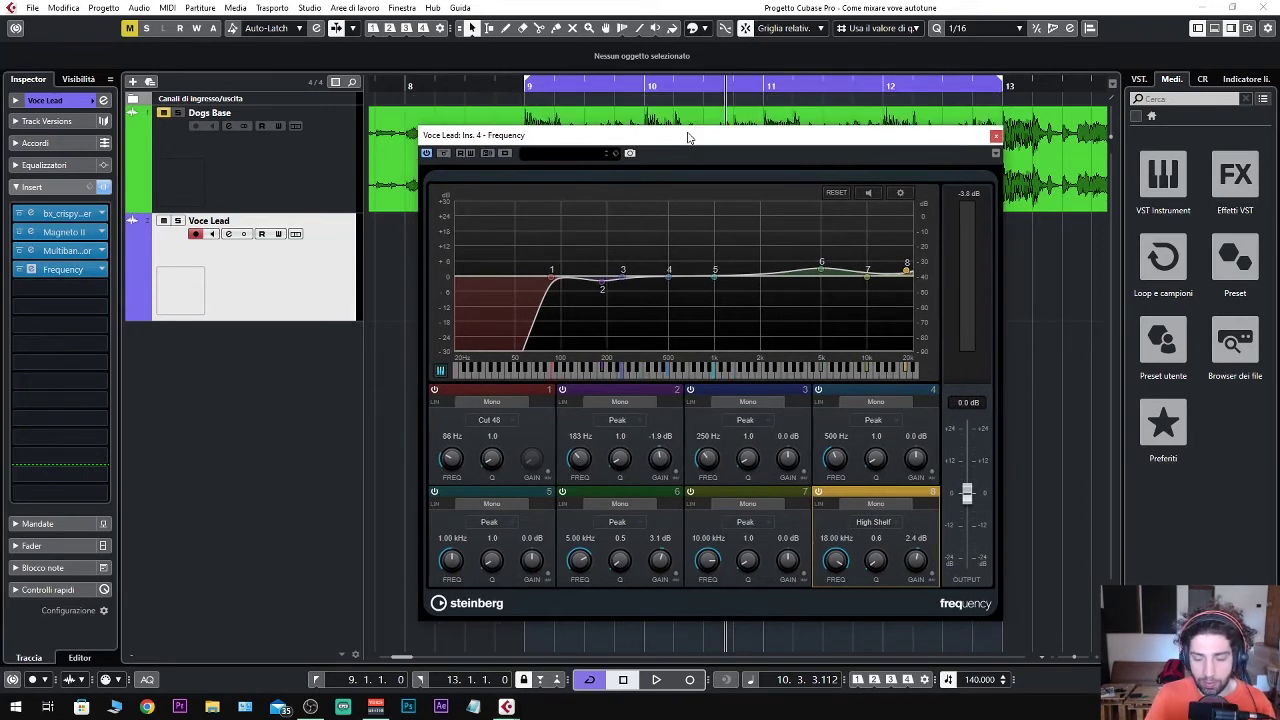
Play the vocal in short passes through the equalizer and audition the 183 Hz cut of band 2 in listen mode
key(space)
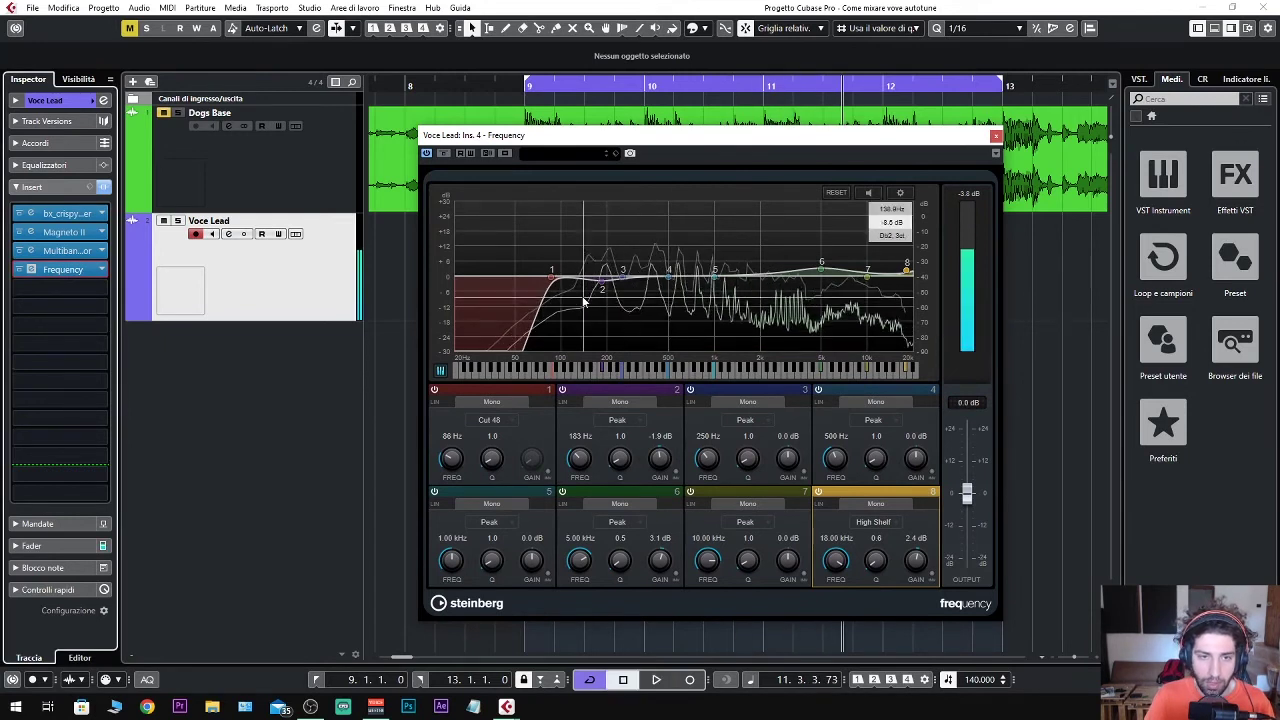
key(space)
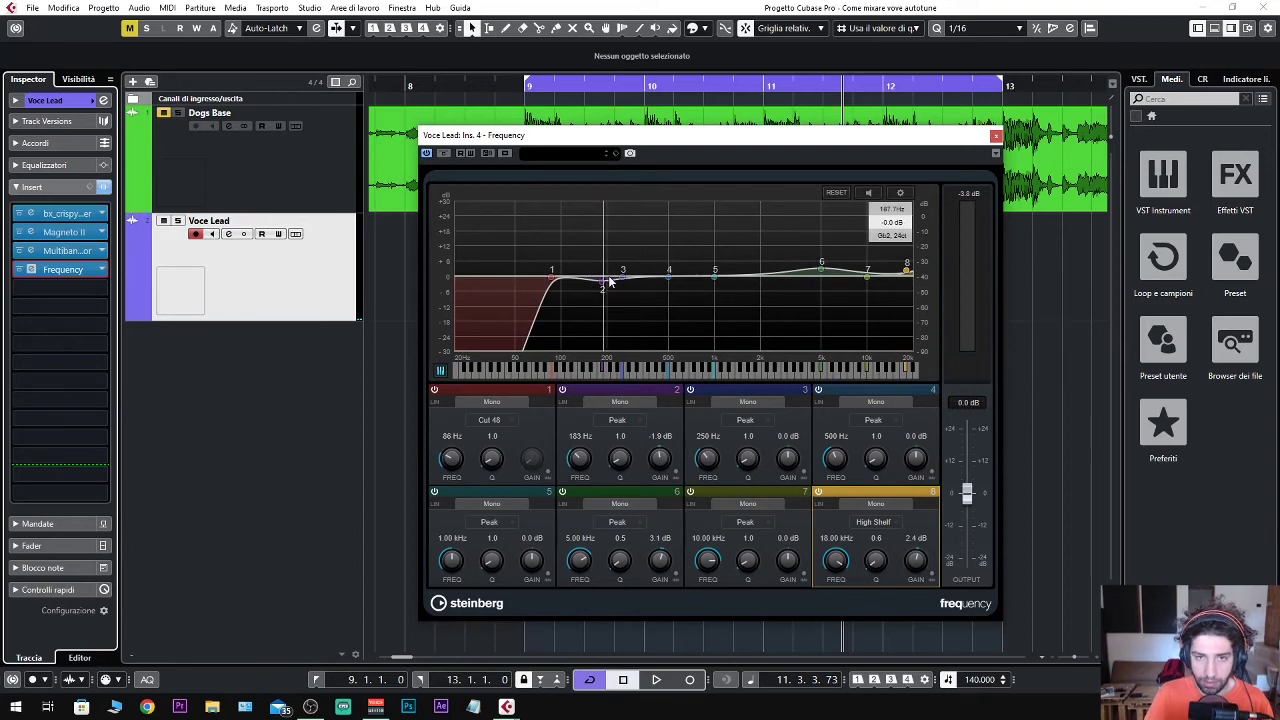
key(space)
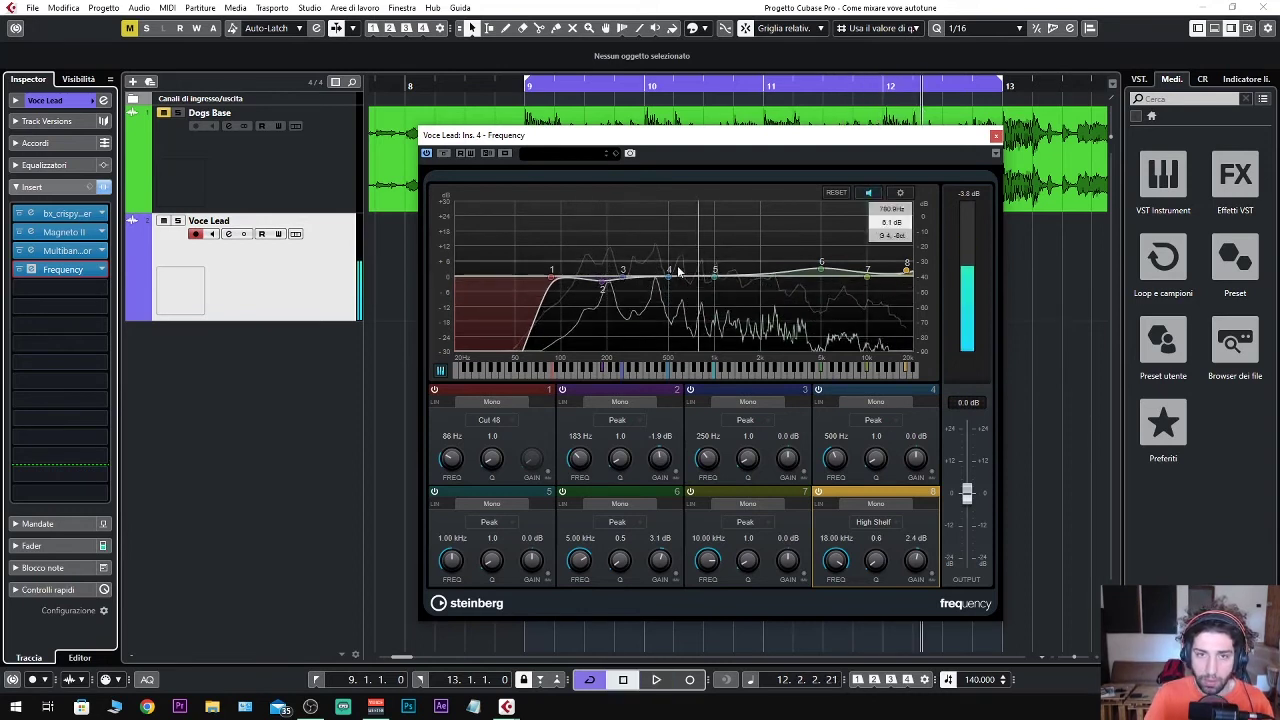
click(603, 287)
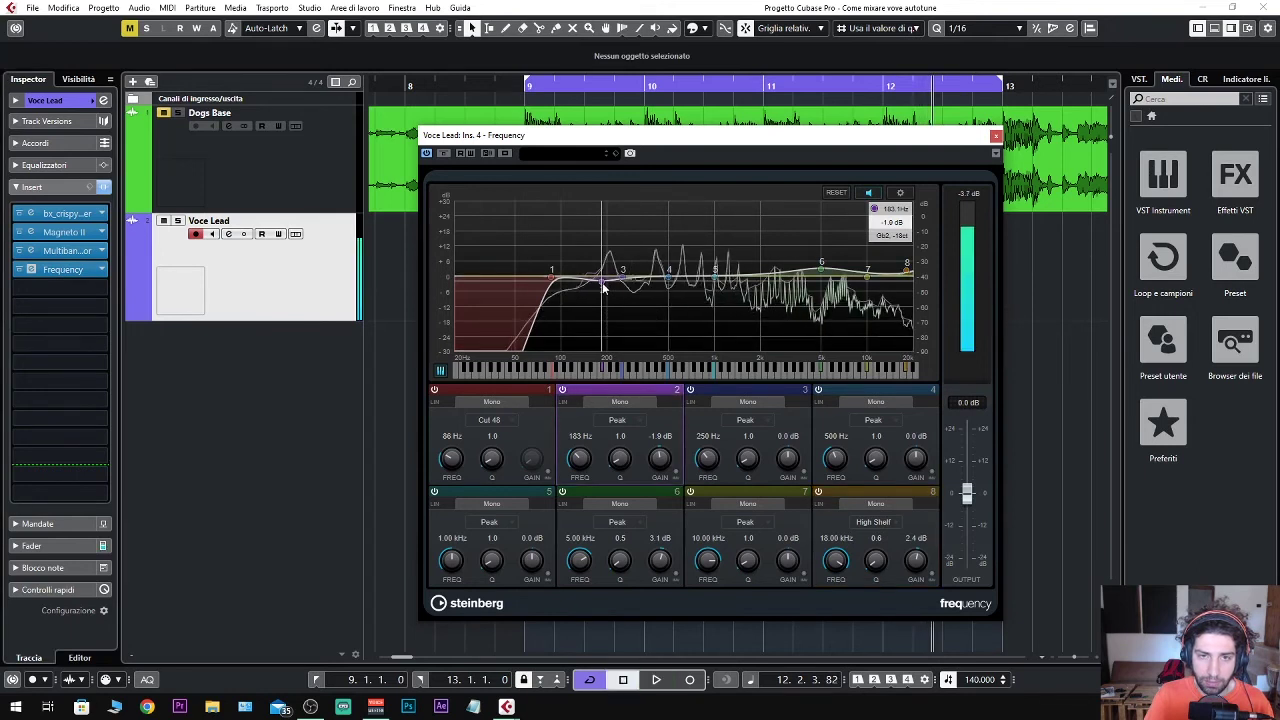
key(space)
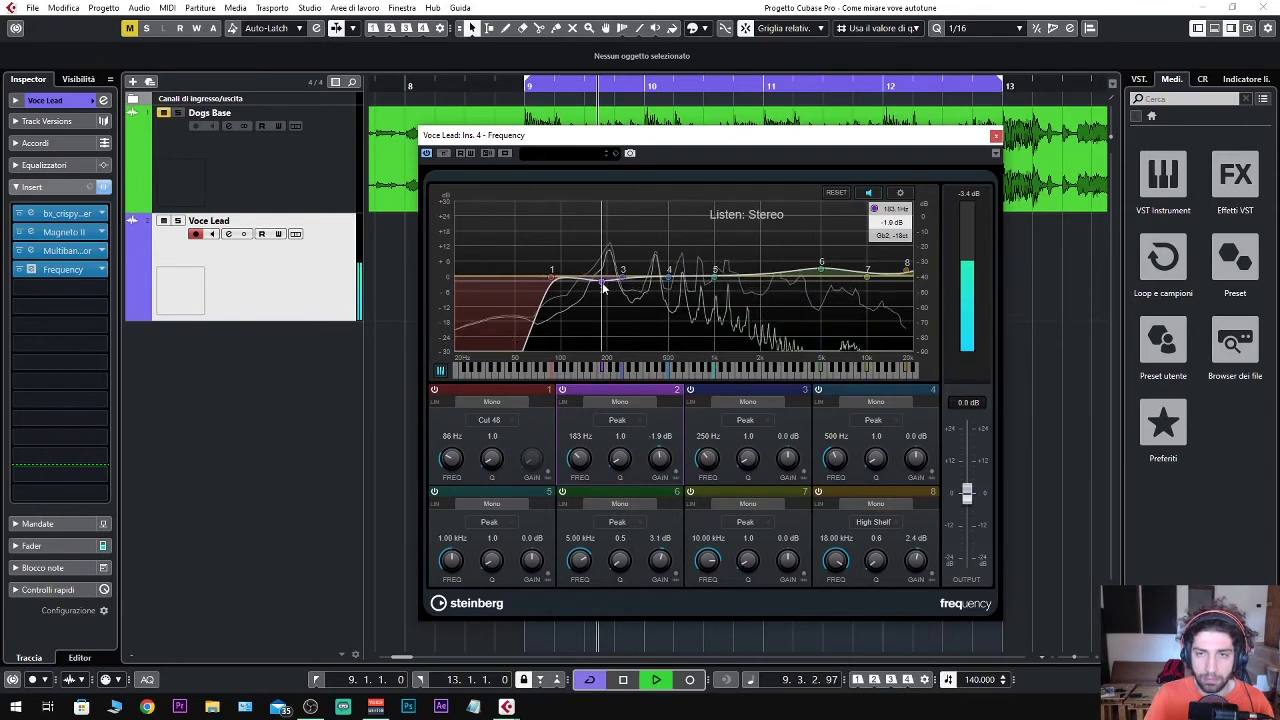
key(space)
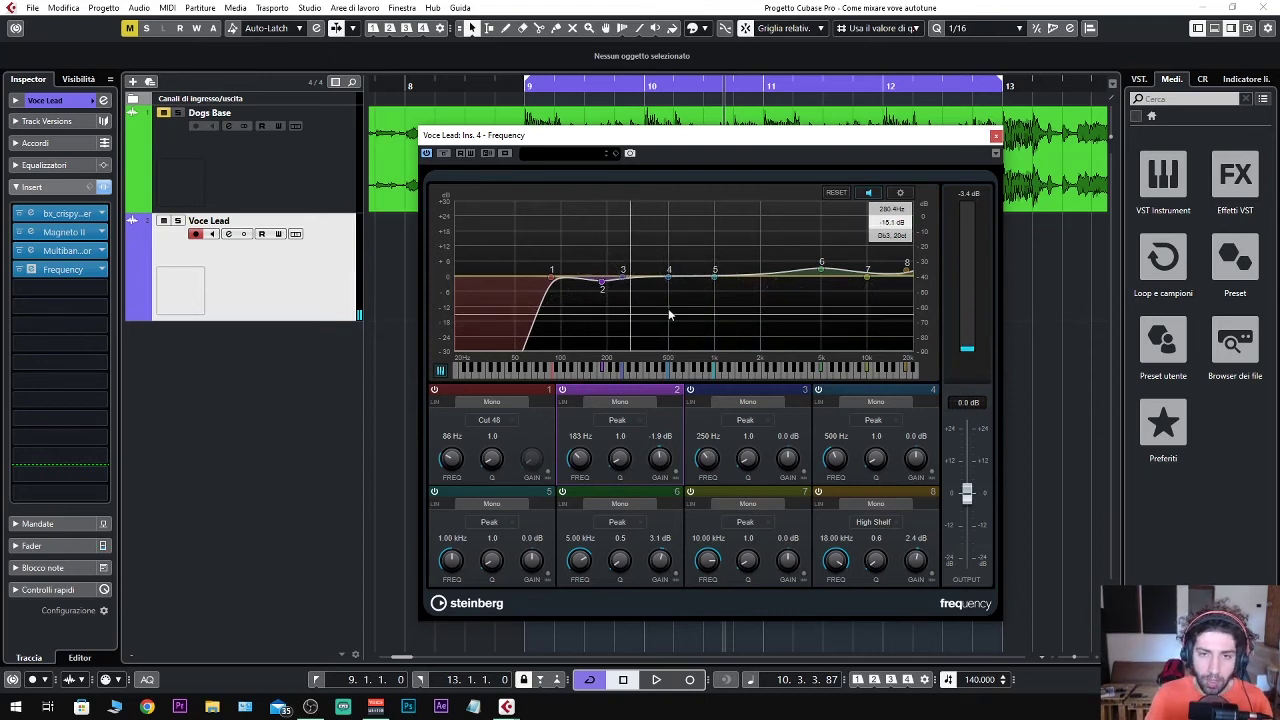
Play the vocal again and inspect the 5 kHz peak of band 6 and the high shelf of band 8
key(space)
click(641, 528)
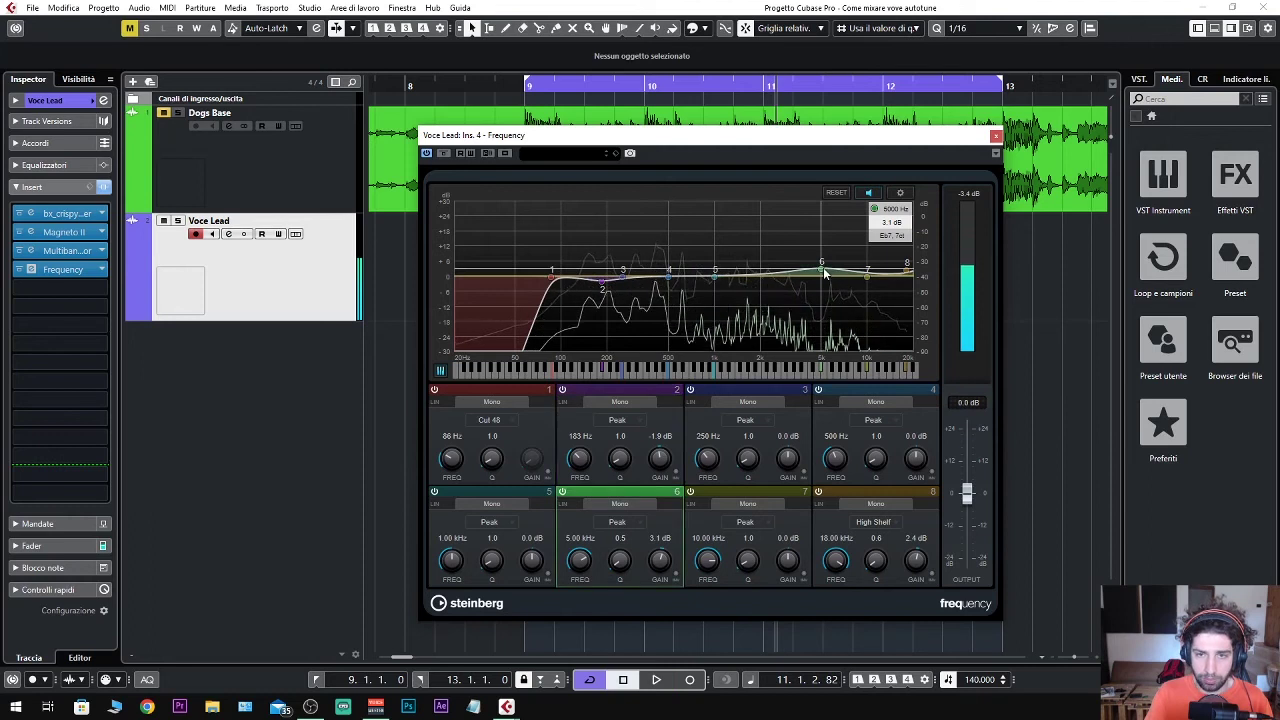
click(908, 276)
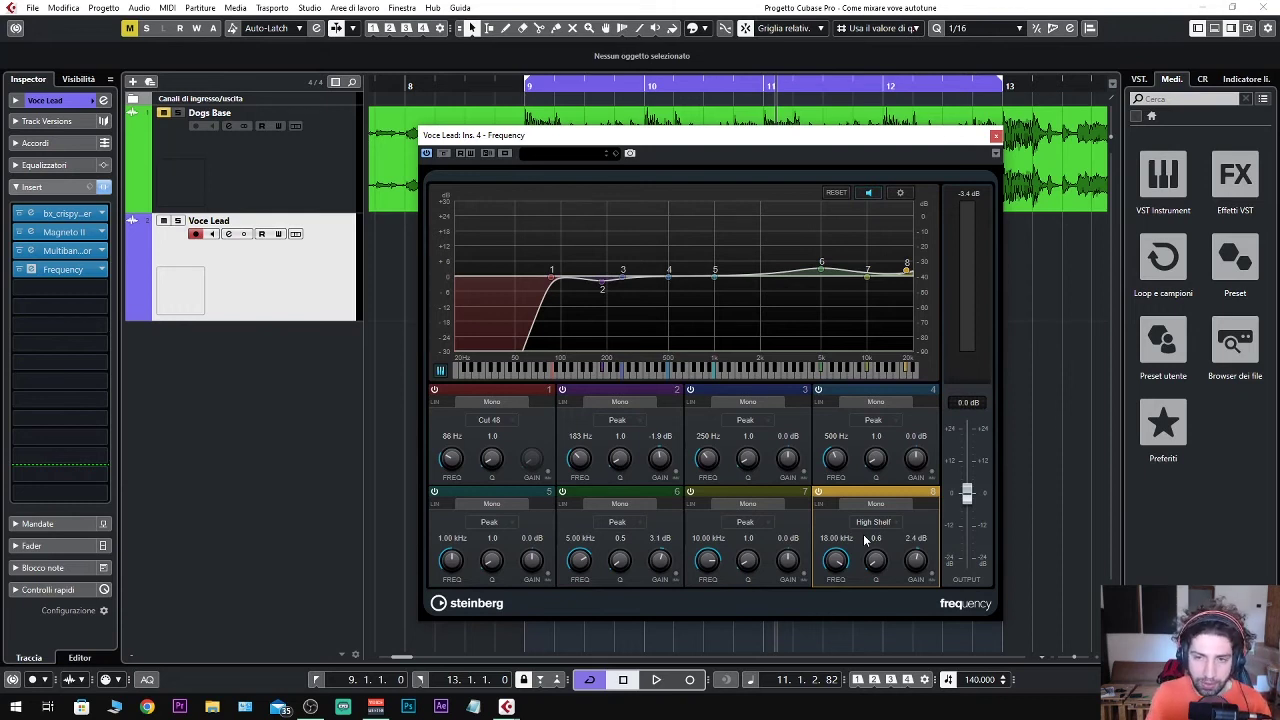
Compare the solo vocal with the Frequency equalizer bypassed and active during playback, and close its window with the equalizer active
key(space)
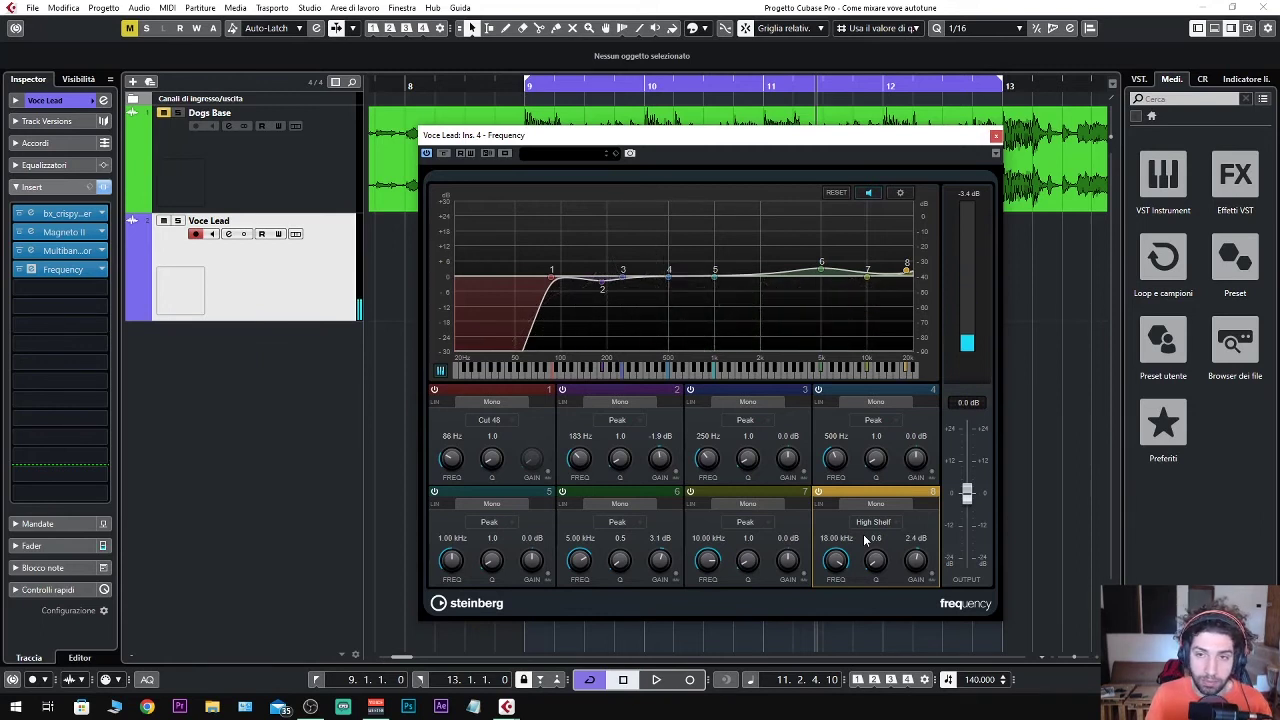
key(space)
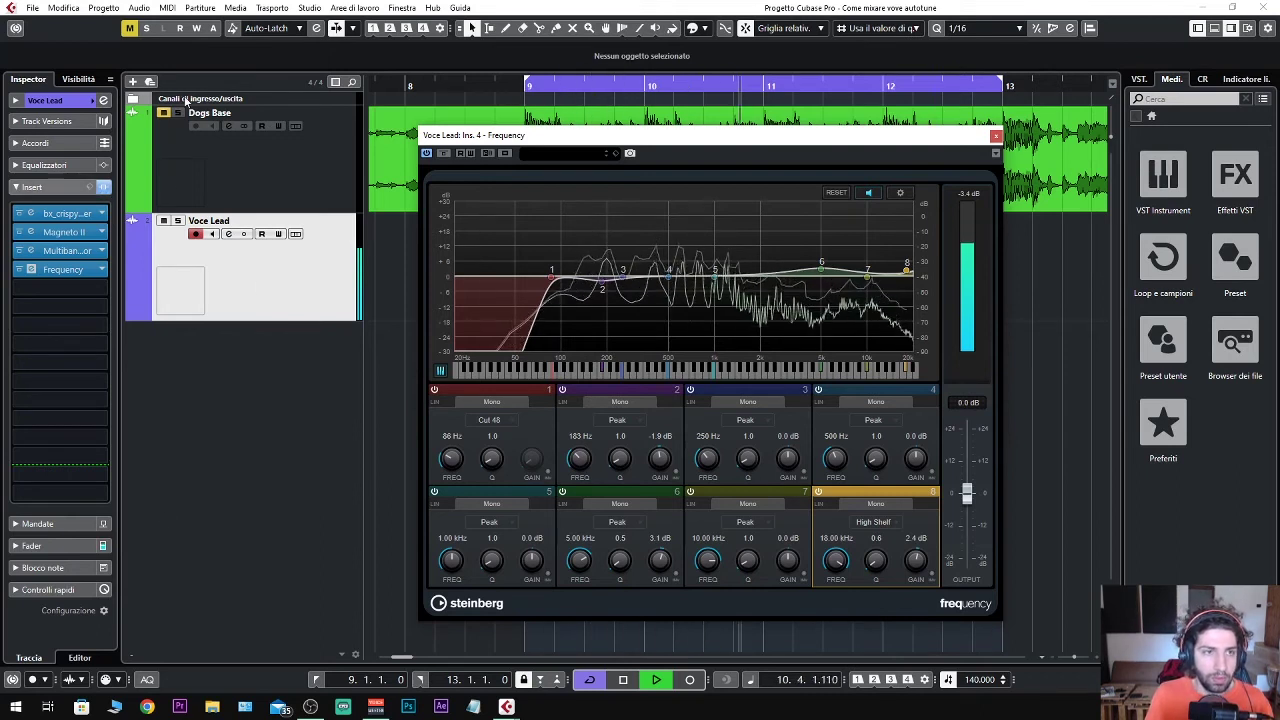
click(445, 154)
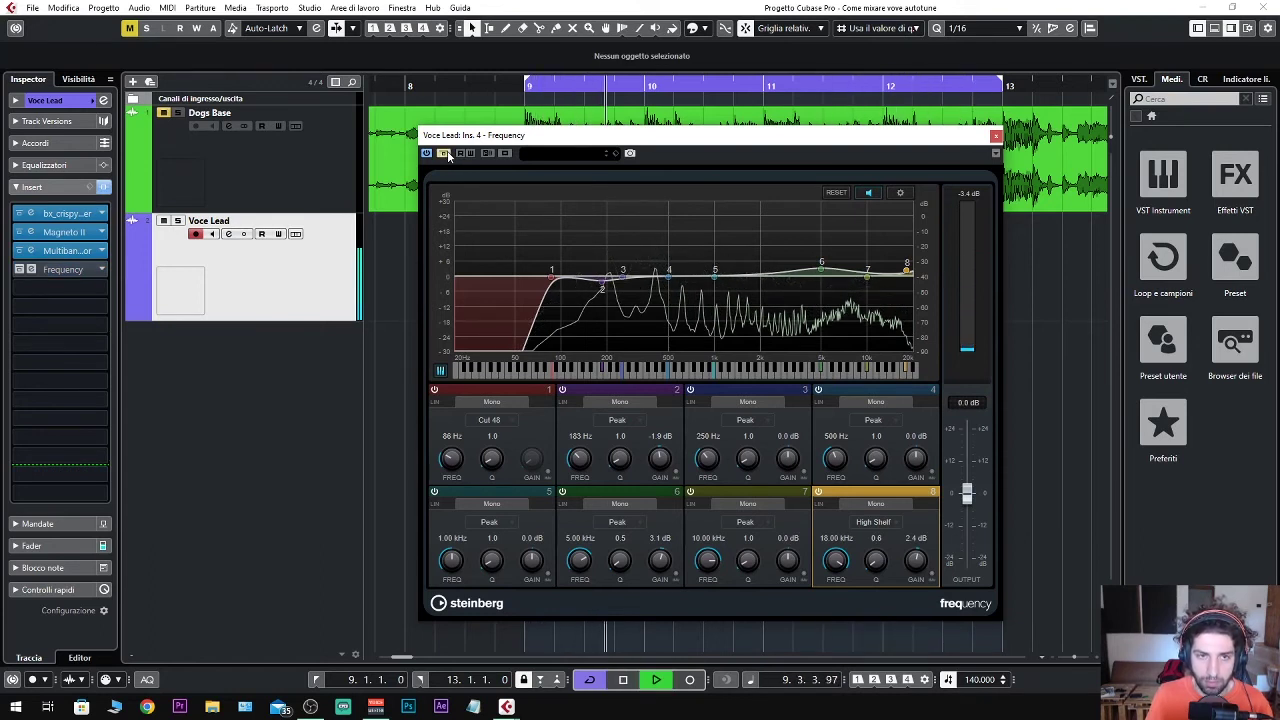
click(445, 154)
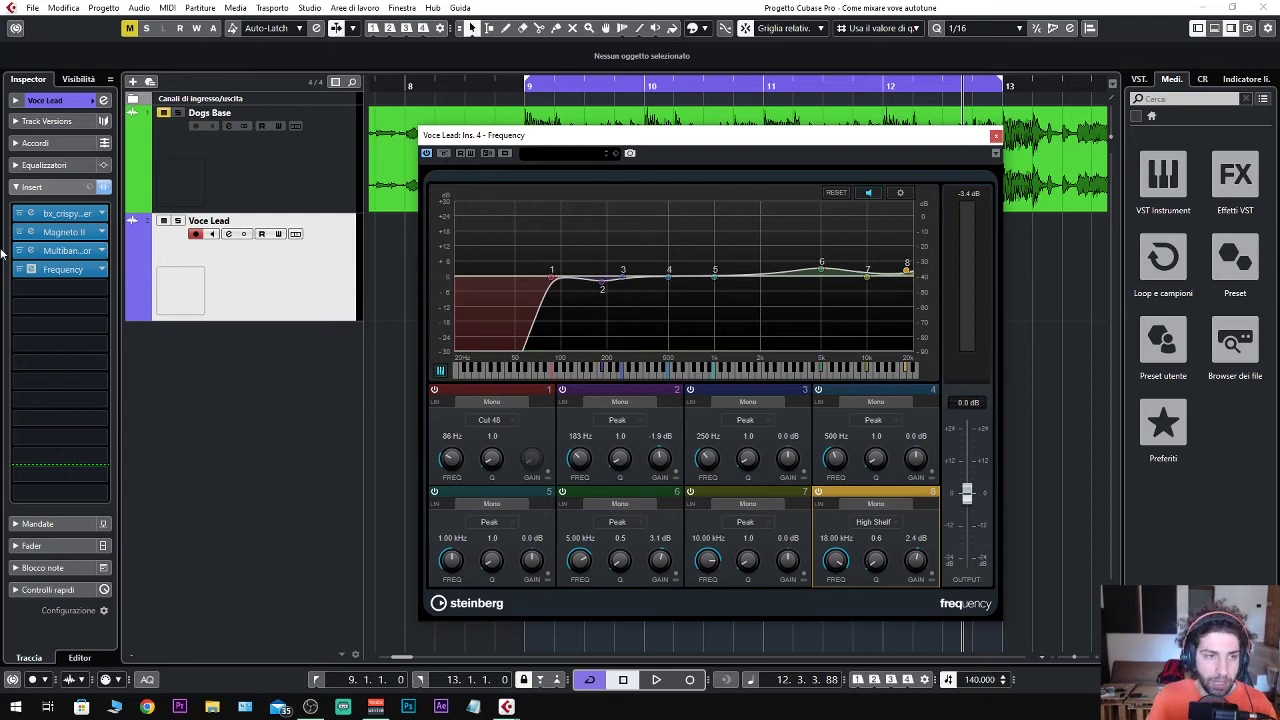
click(995, 135)
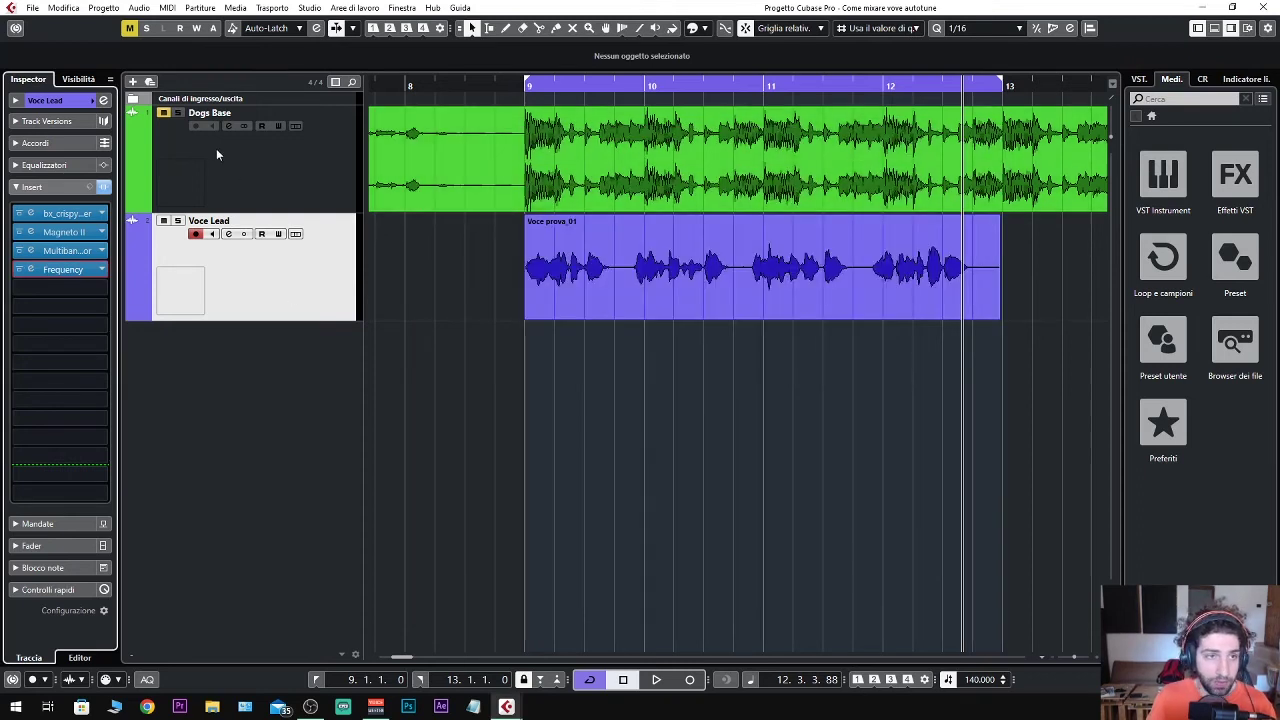
Unmute the Dogs Base track and compare the mix with all Voce Lead inserts bypassed and active, leaving them active
click(166, 114)
click(103, 187)
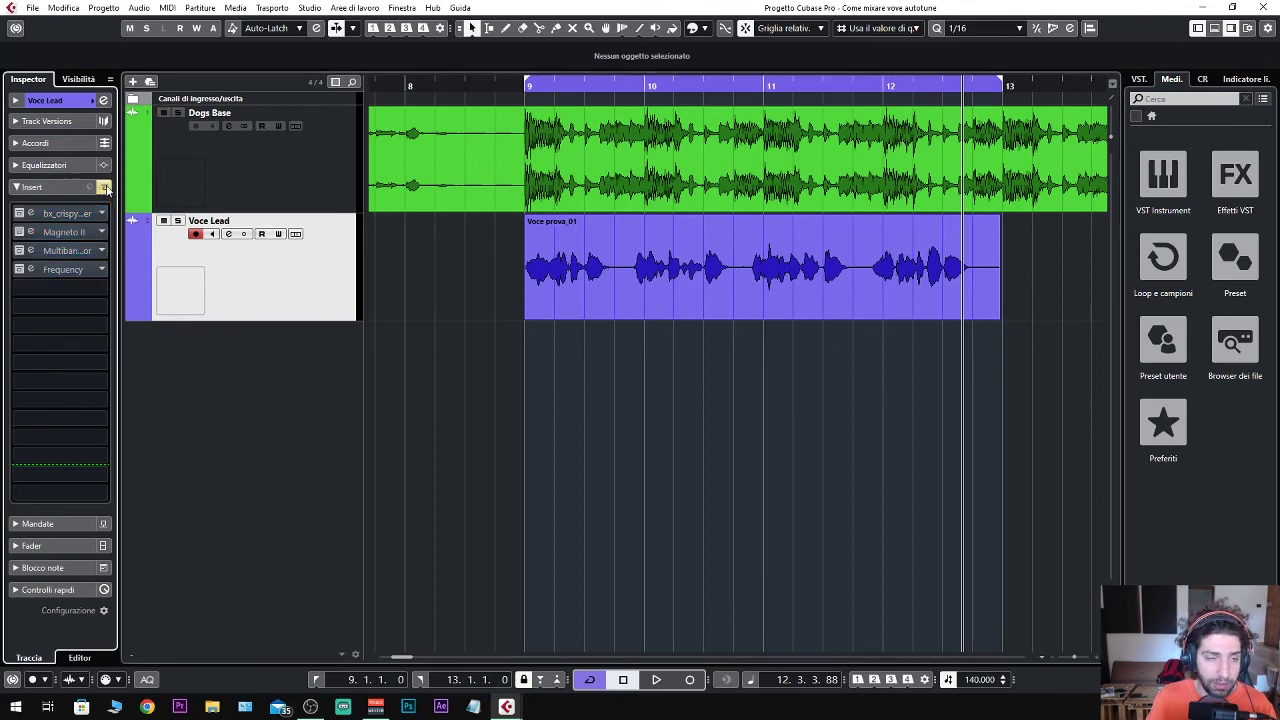
key(space)
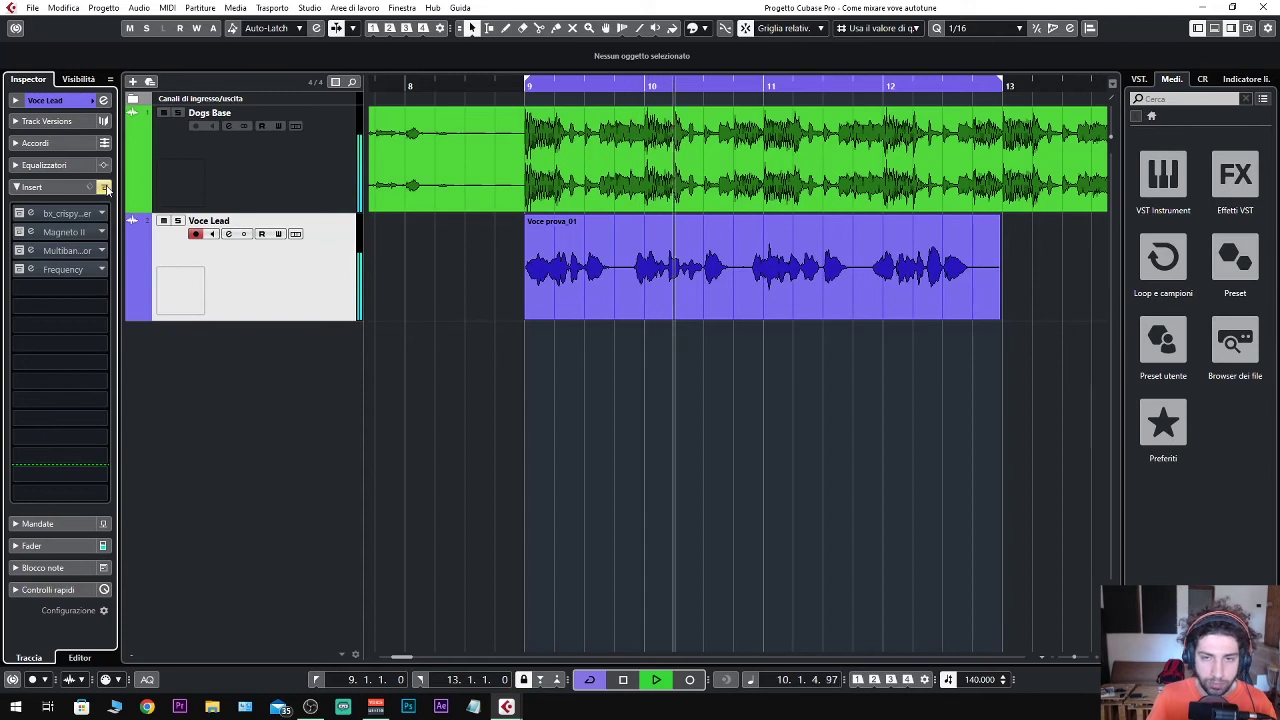
click(104, 187)
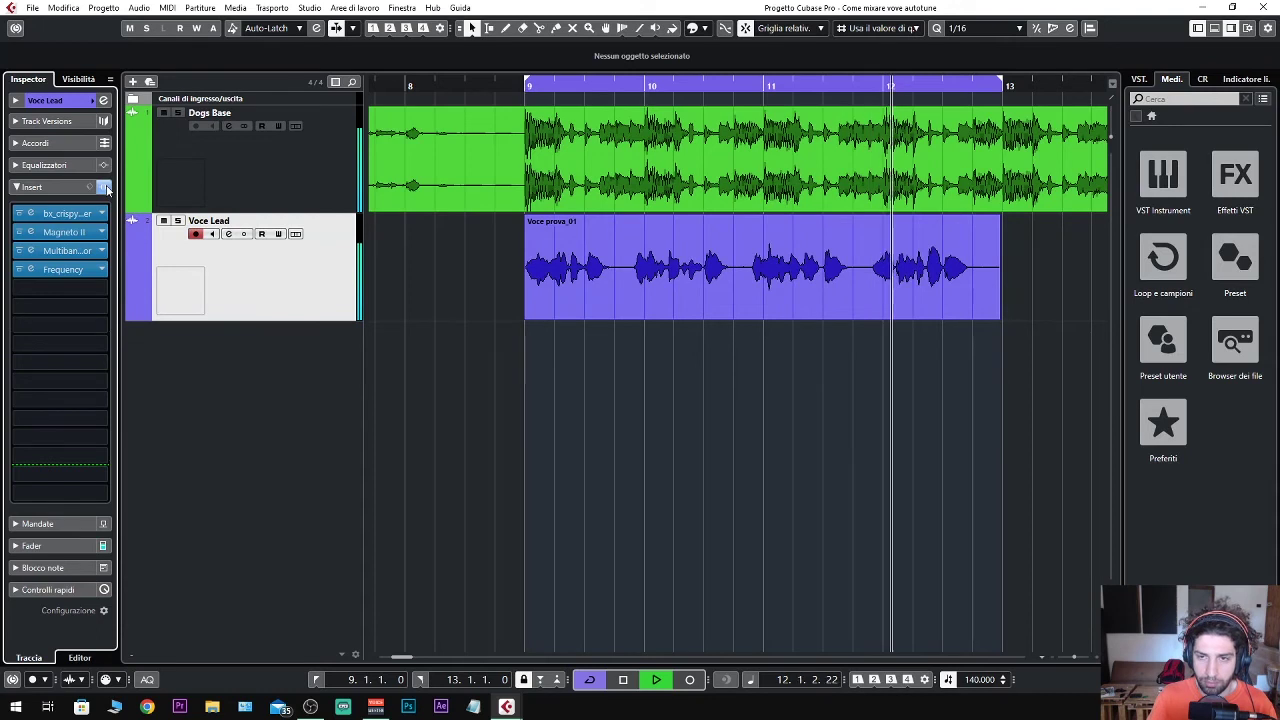
key(space)
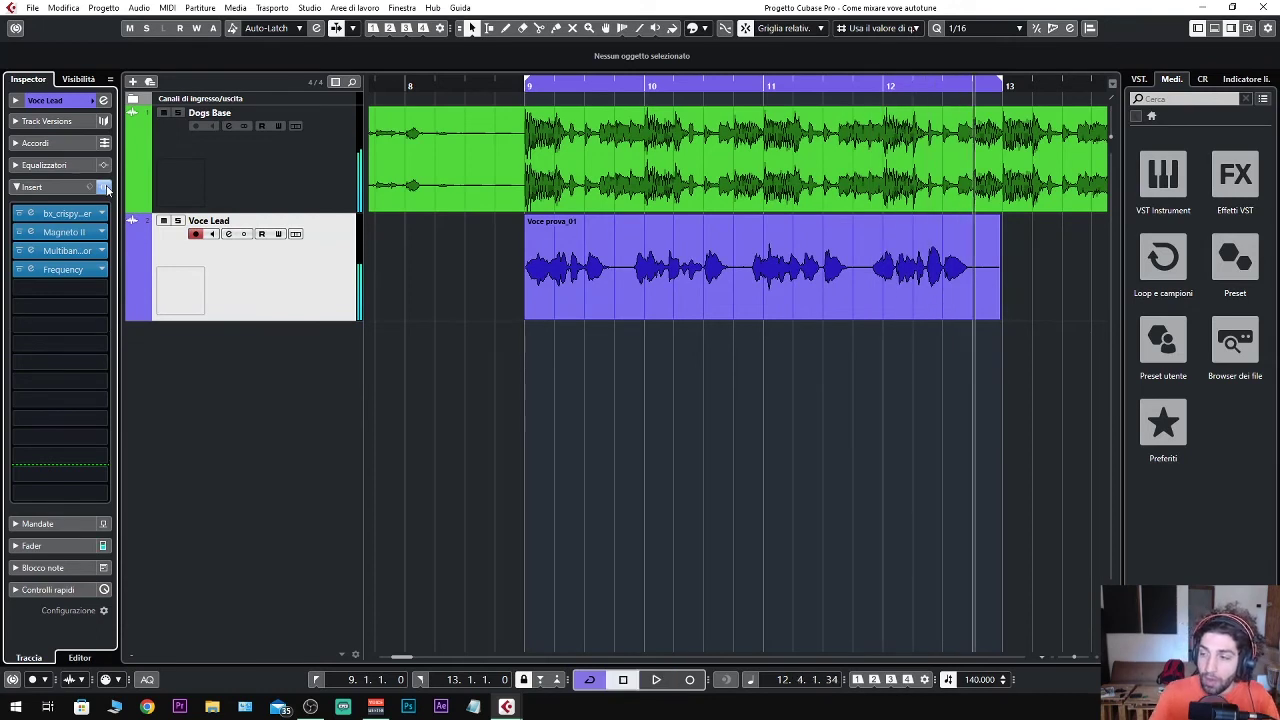